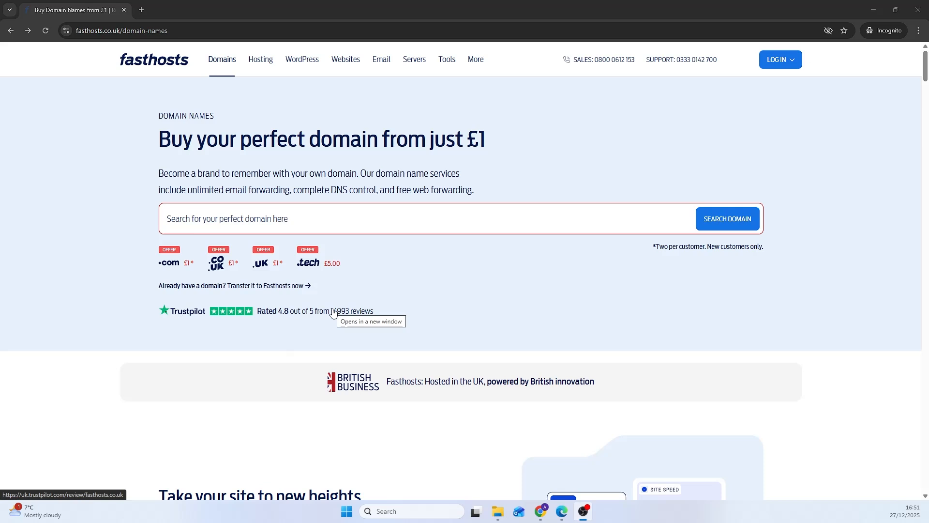
- Search for the availability of the domain thehiddendiv.co.uk
click(284, 213)
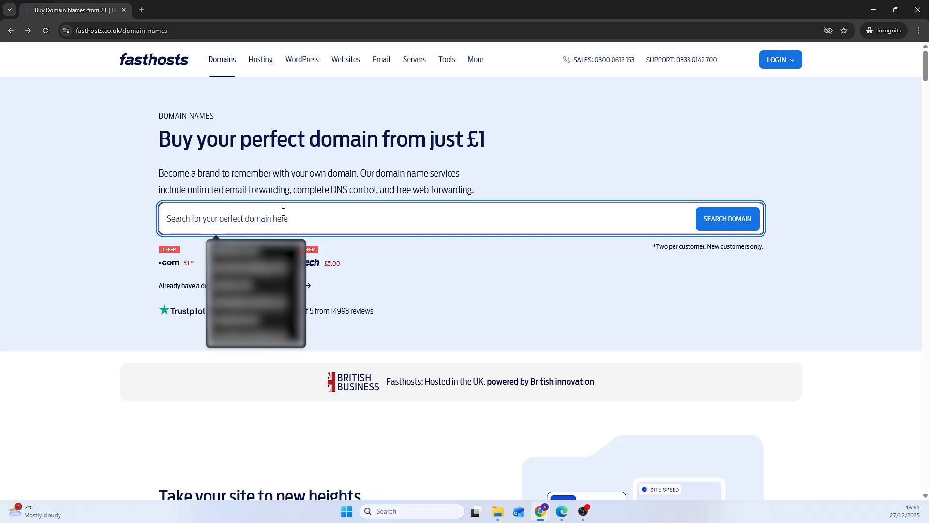
text(the)
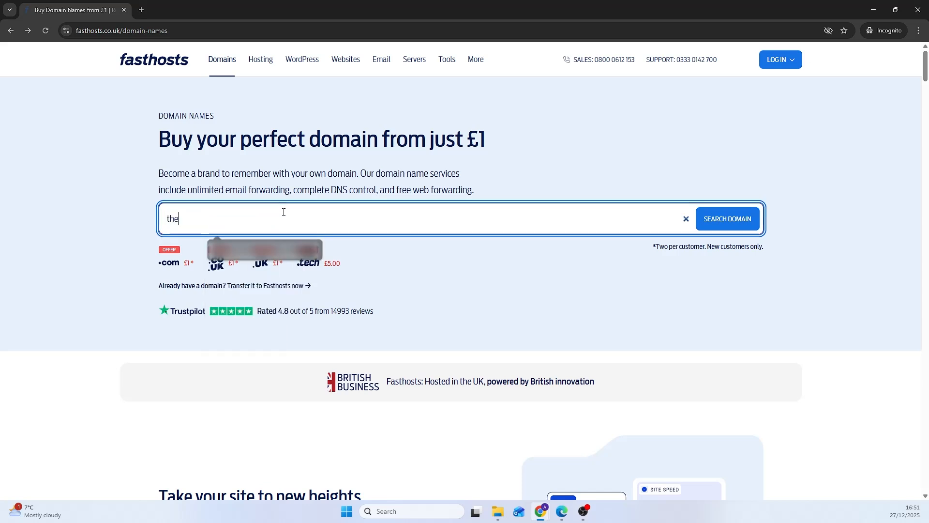
text(hiddendiv.co)
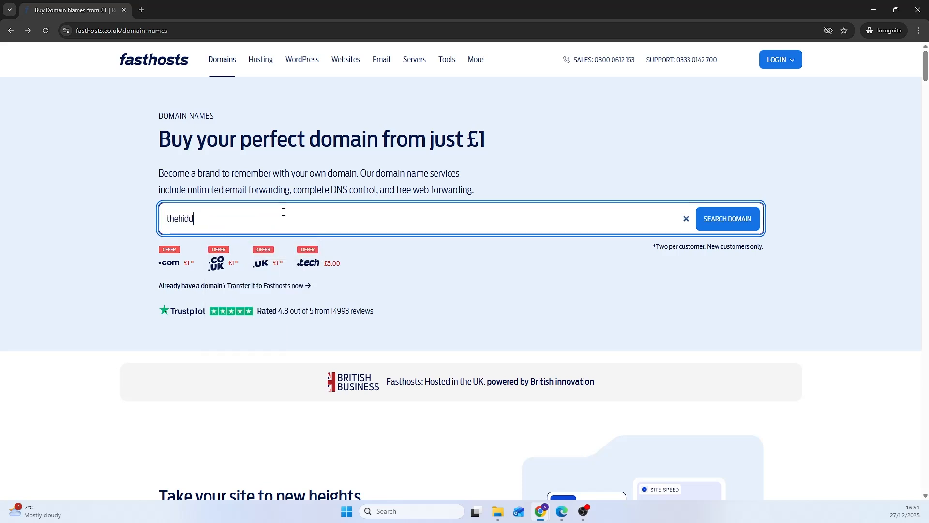
text(.uk)
click(733, 218)
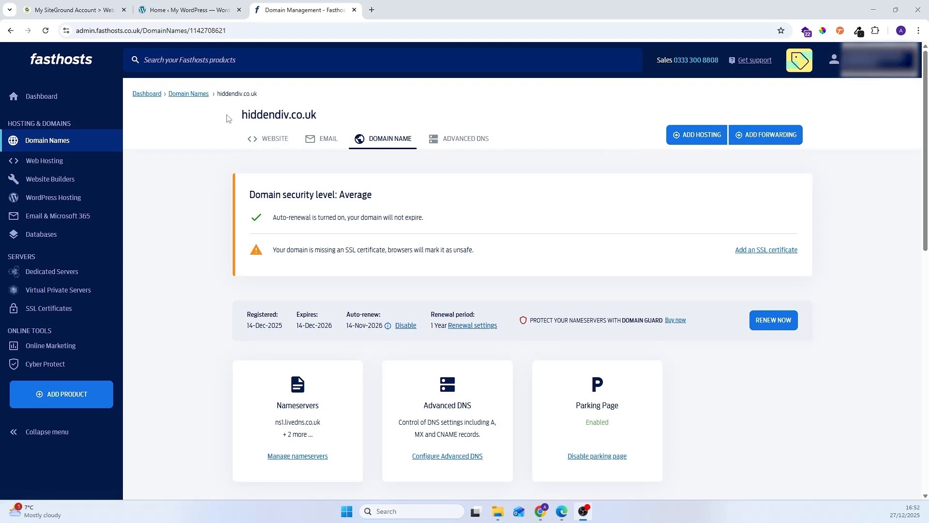
- Open nameserver management for hiddendiv.co.uk and choose to specify name servers of another provider
drag(239, 116, 369, 116)
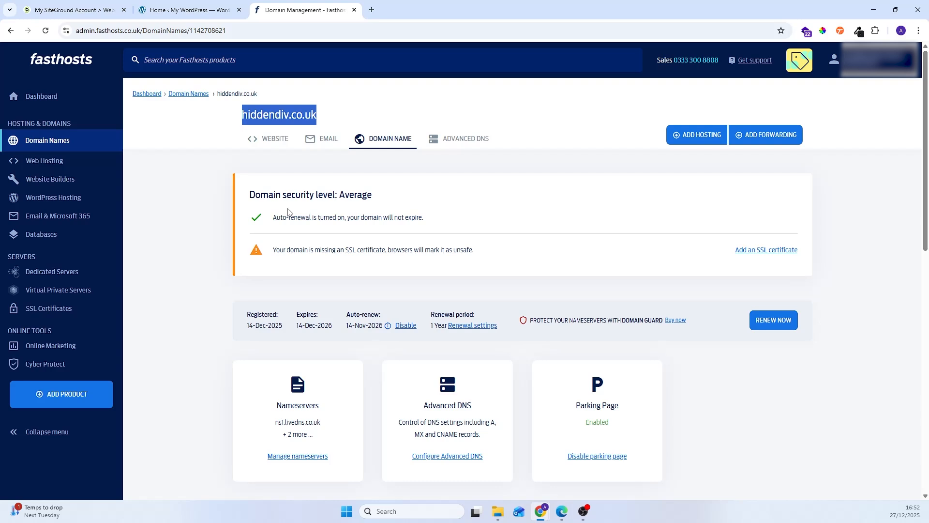
click(311, 165)
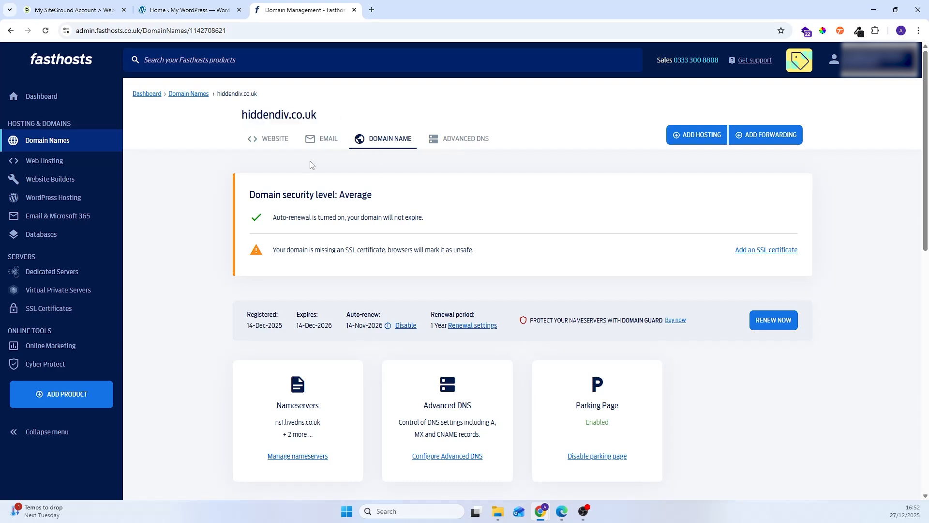
click(285, 458)
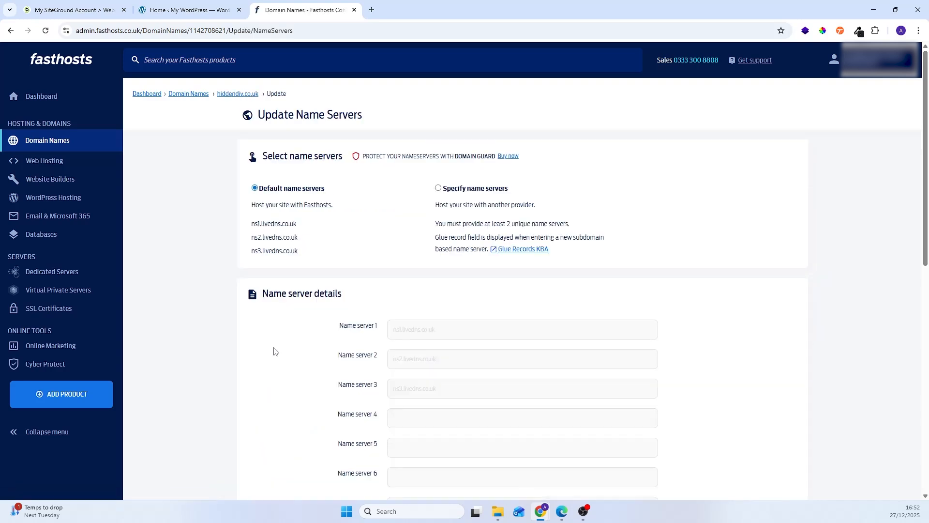
click(439, 188)
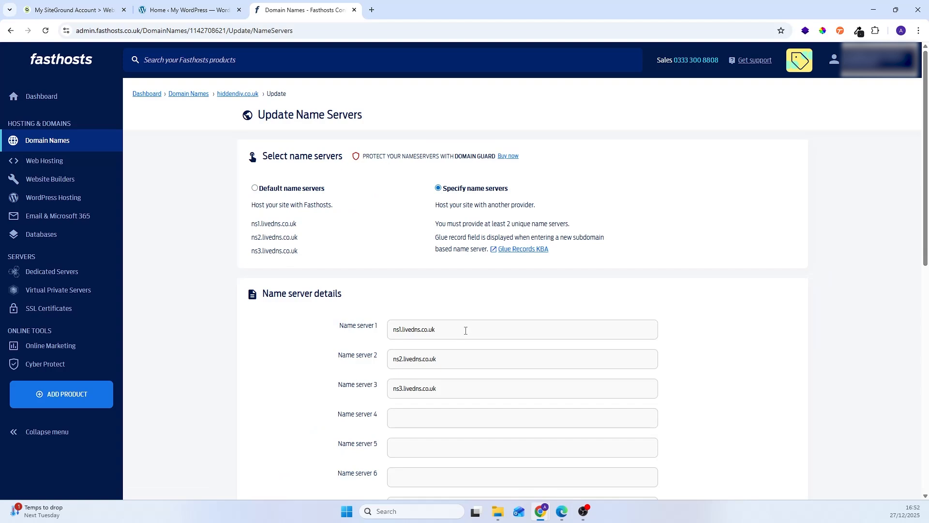
- Set Name server 1 to ns1.siteground.net
double_click(406, 331)
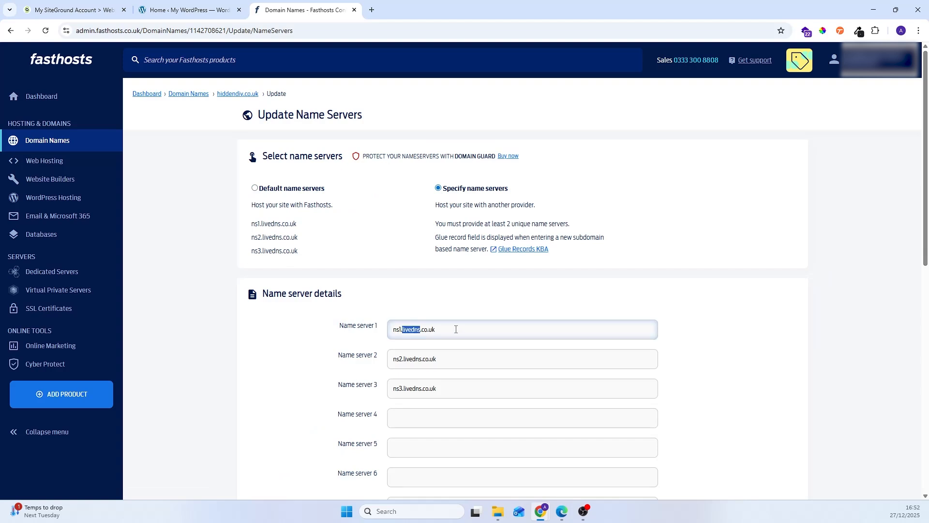
text(siteground)
drag(435, 331, 508, 312)
key(BackSpace)
key(BackSpace)
text(net)
- Reuse the Name server 1 entry to set Name server 2 to ns2.siteground.net
key(ctrl+a)
key(ctrl+c)
click(423, 352)
key(ctrl+a)
key(ctrl+v)
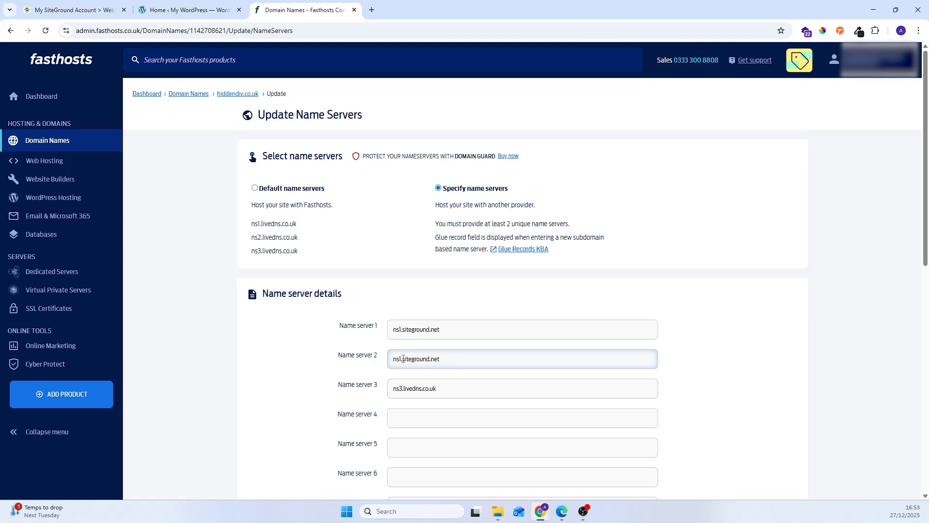
click(403, 359)
key(BackSpace)
text(2)
- Clear Name server 3, submit the nameserver update and dismiss the Domain Guard offer
click(507, 380)
key(ctrl+a)
key(BackSpace)
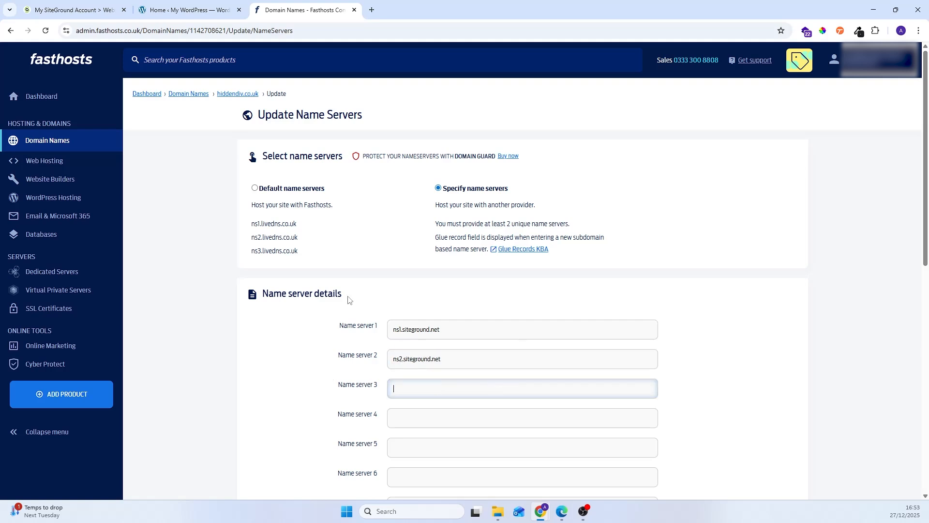
scroll(450, 240, down, 2)
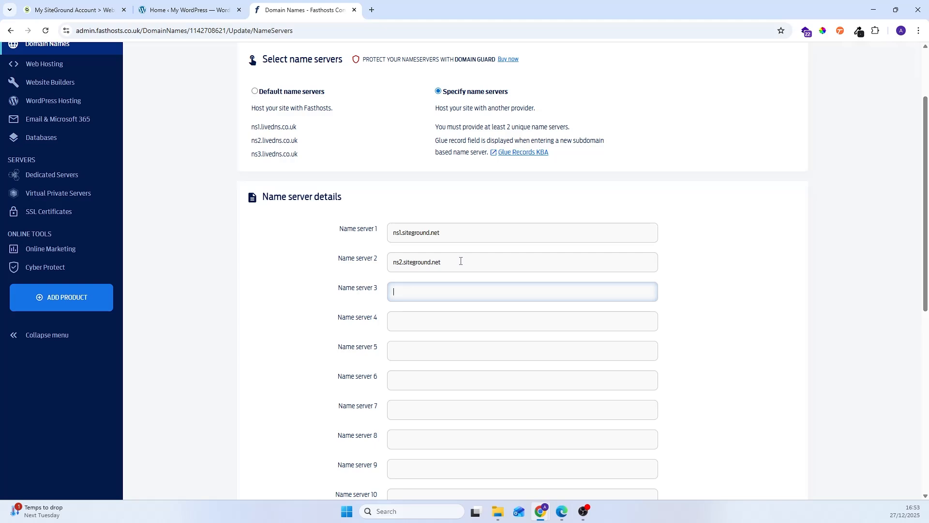
scroll(473, 300, down, 5)
click(431, 300)
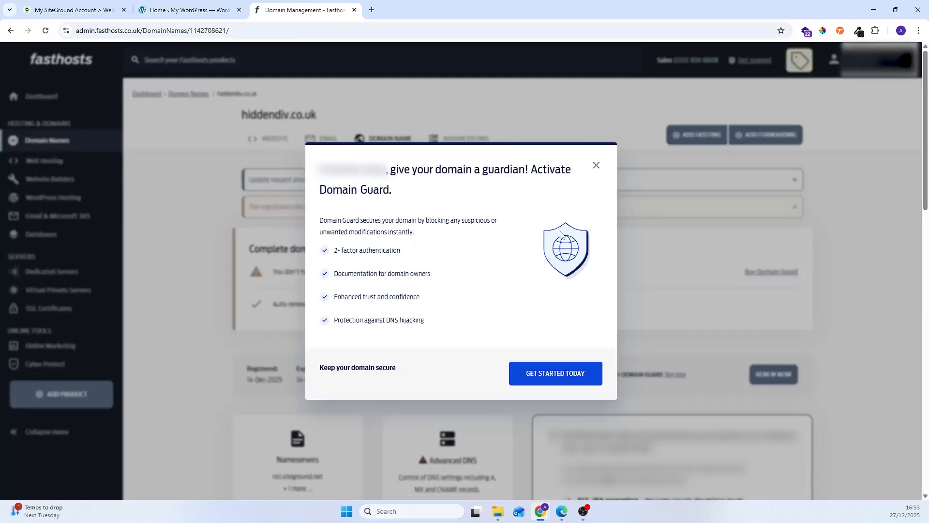
click(597, 167)
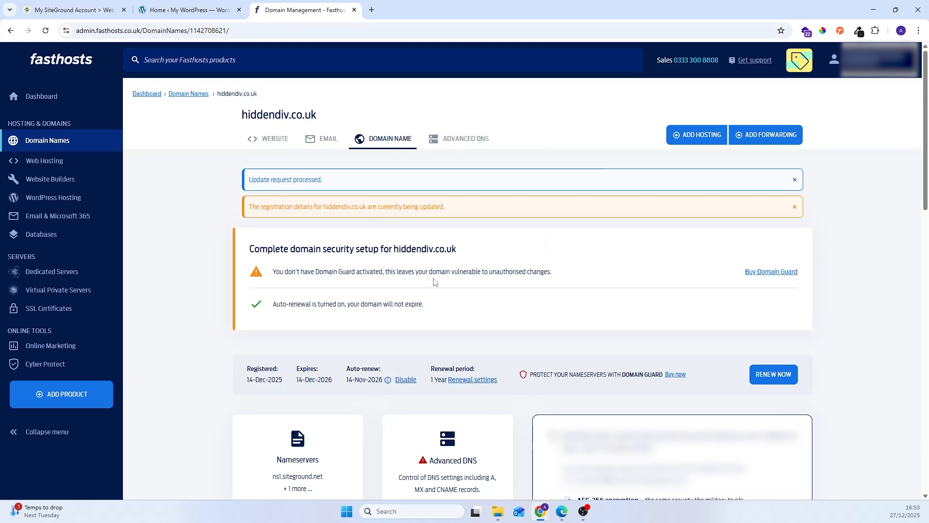
scroll(339, 314, down, 2)
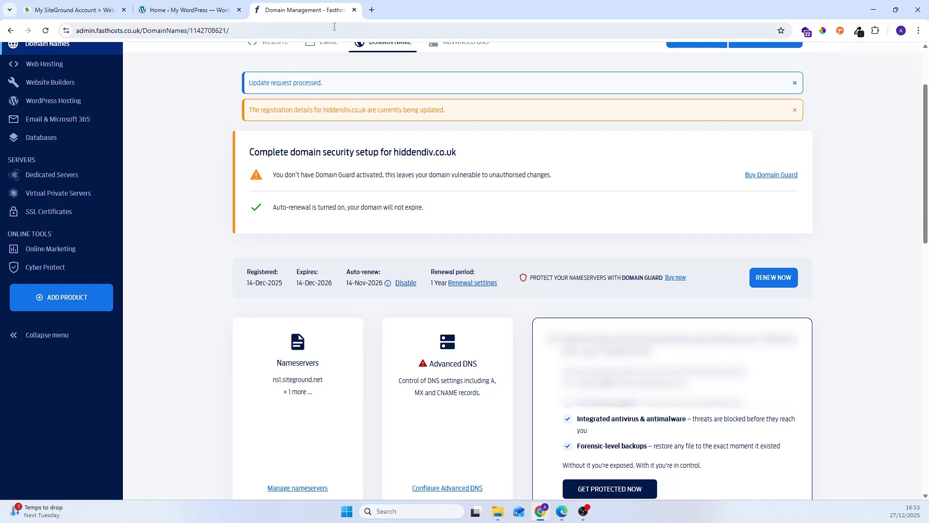
- Open dnschecker.org in a new browser tab
click(371, 10)
text(dns)
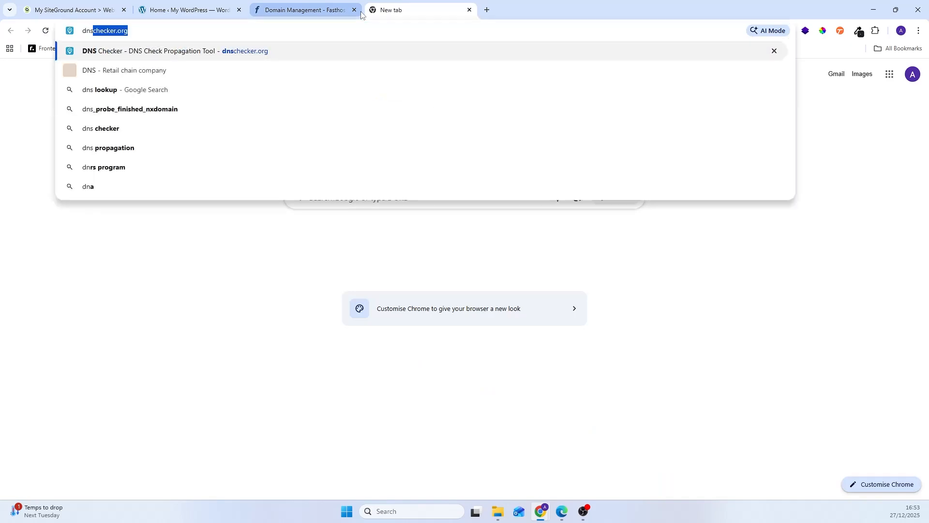
key(Return)
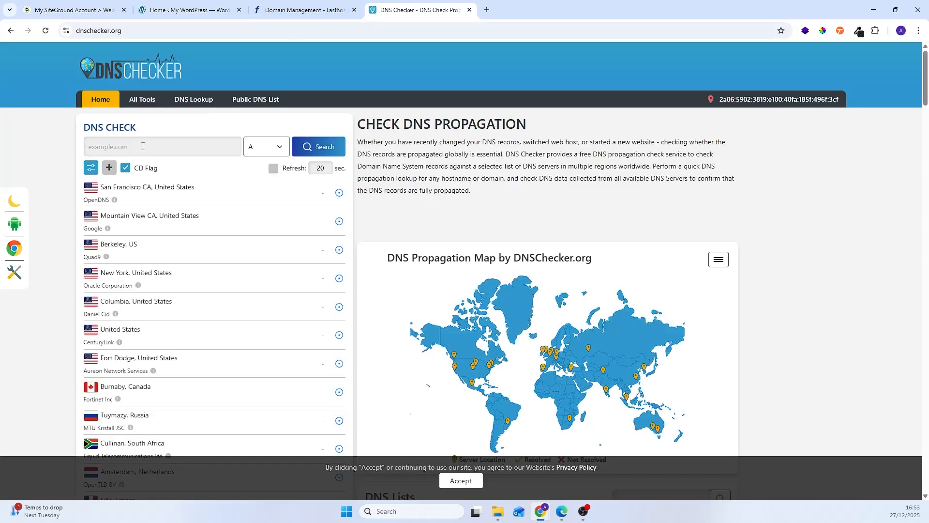
click(146, 144)
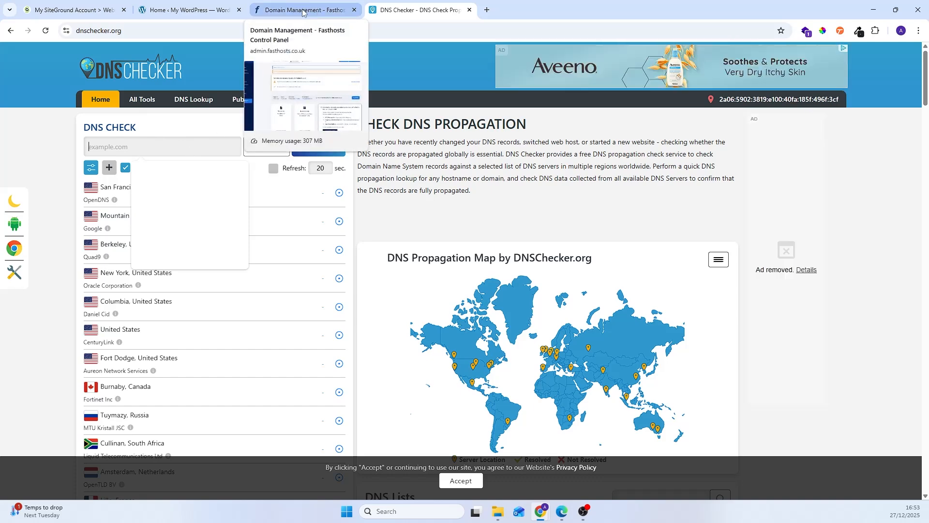
- Copy the domain name hiddendiv.co.uk from the Fasthosts page into the DNS Checker domain field
click(303, 11)
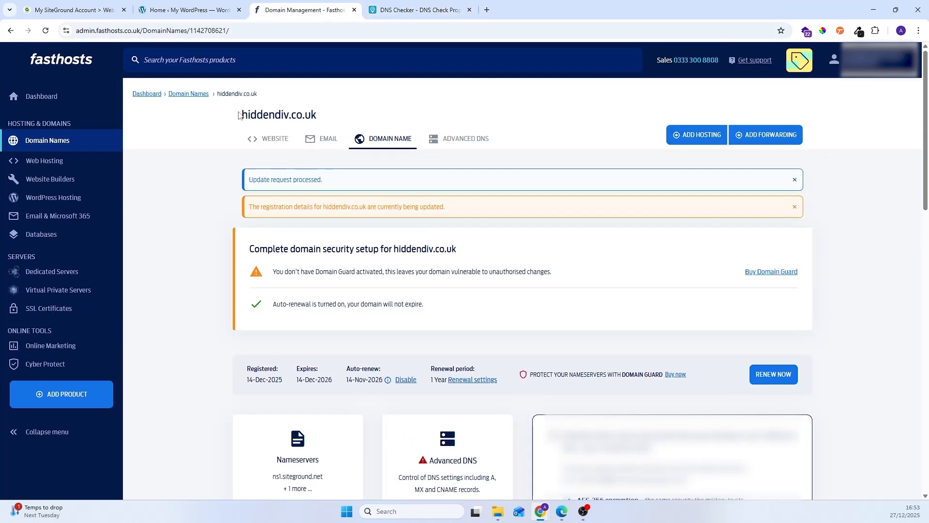
drag(239, 115, 323, 115)
key(ctrl+c)
click(410, 9)
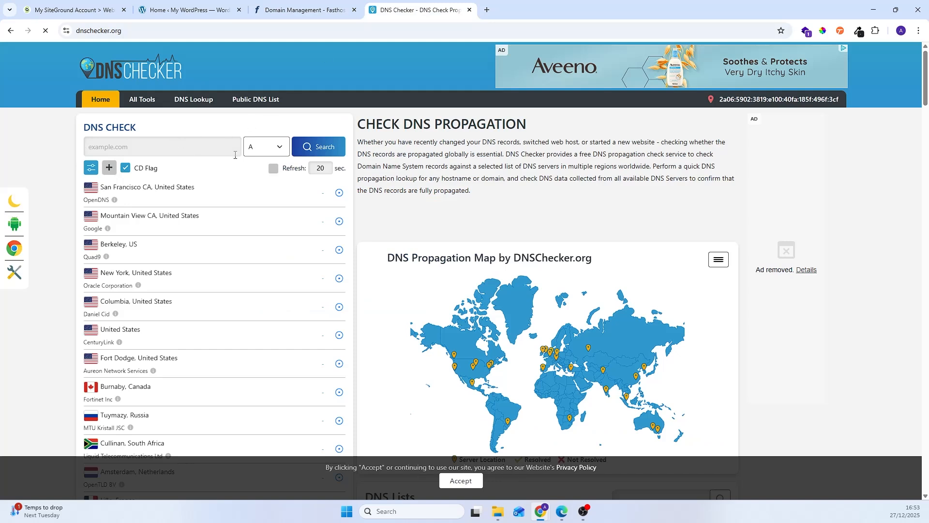
click(236, 155)
key(ctrl+v)
- Run an NS record lookup for hiddendiv.co.uk and review the nameserver results for all server locations
click(271, 146)
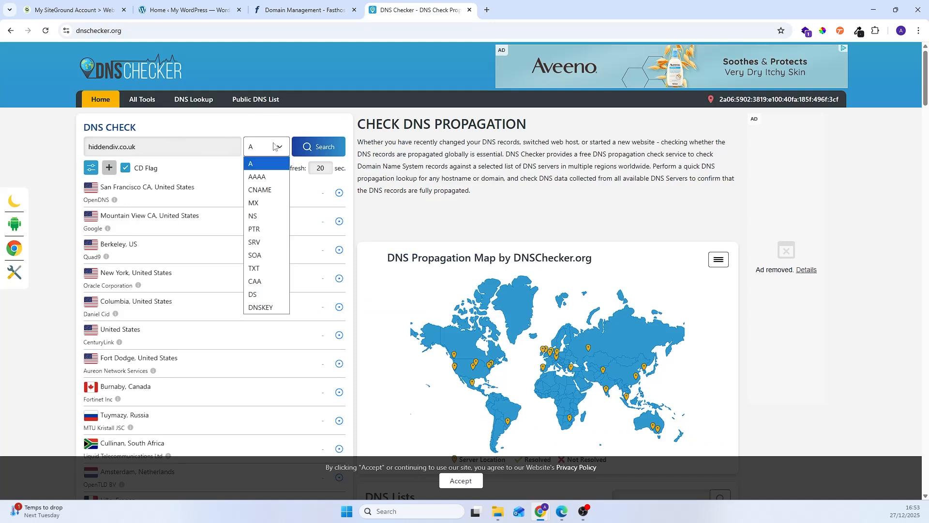
click(259, 215)
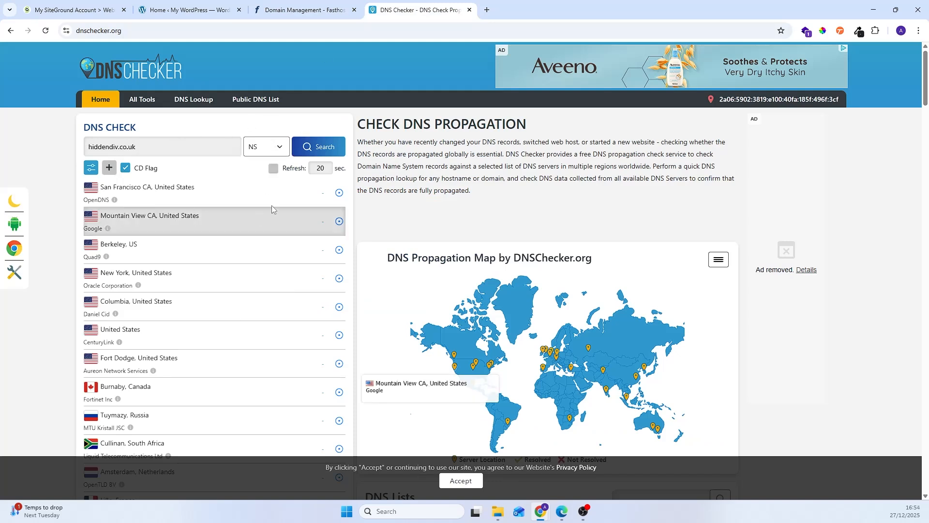
click(315, 147)
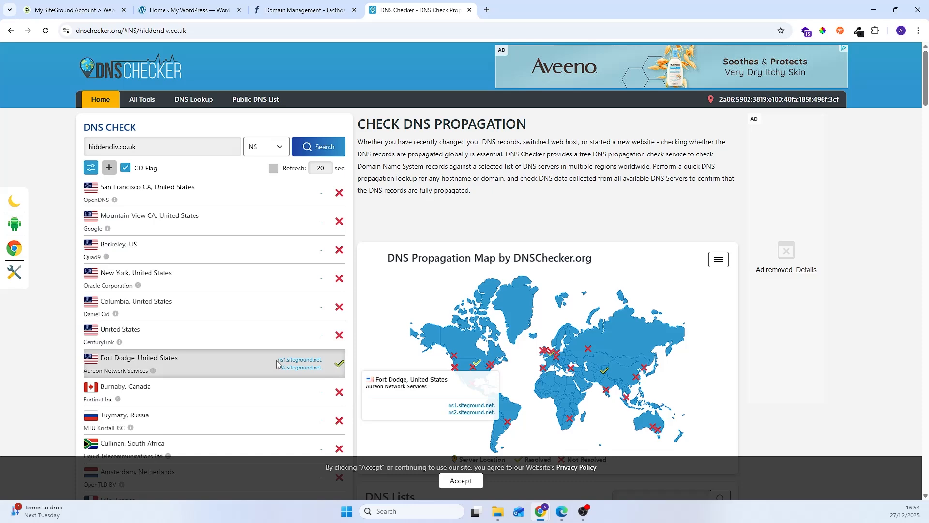
drag(277, 364, 327, 371)
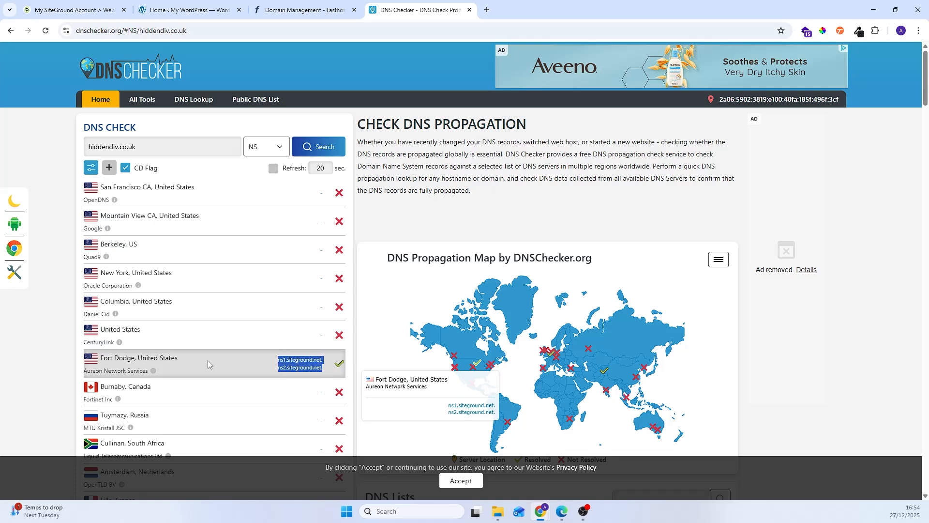
scroll(288, 356, down, 6)
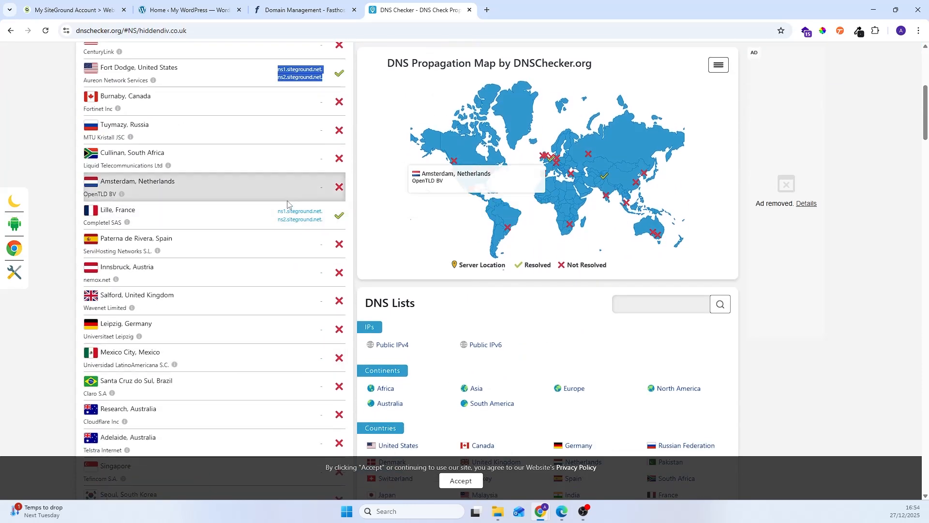
scroll(297, 224, down, 8)
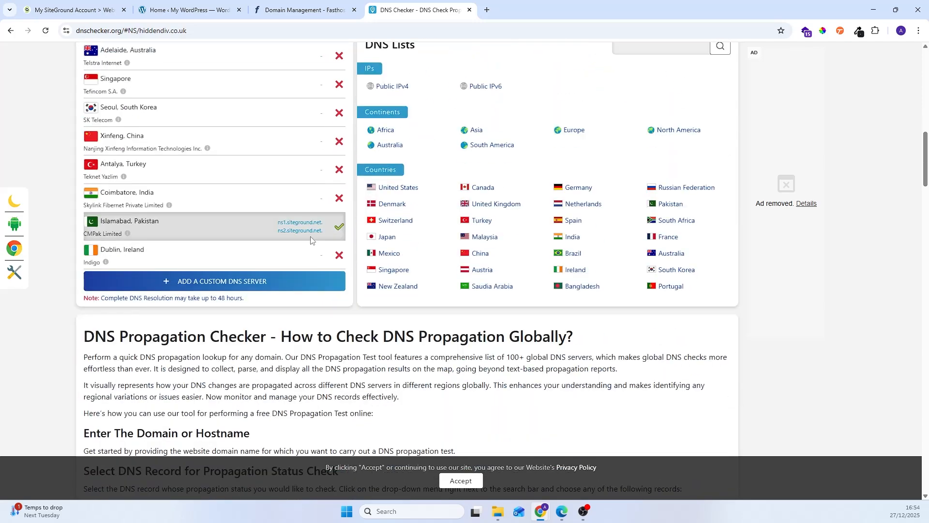
scroll(302, 259, up, 5)
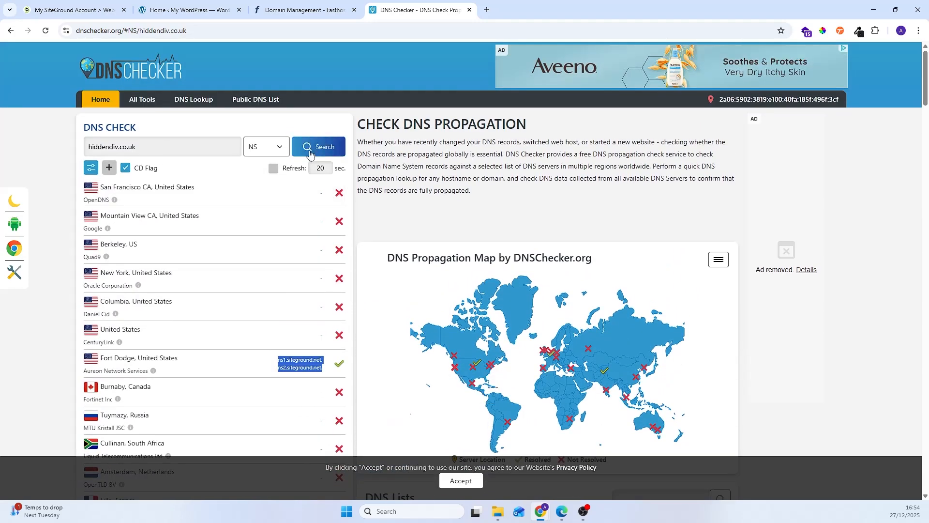
- Repeat the NS lookup and recheck the propagation status across the listed locations
click(312, 148)
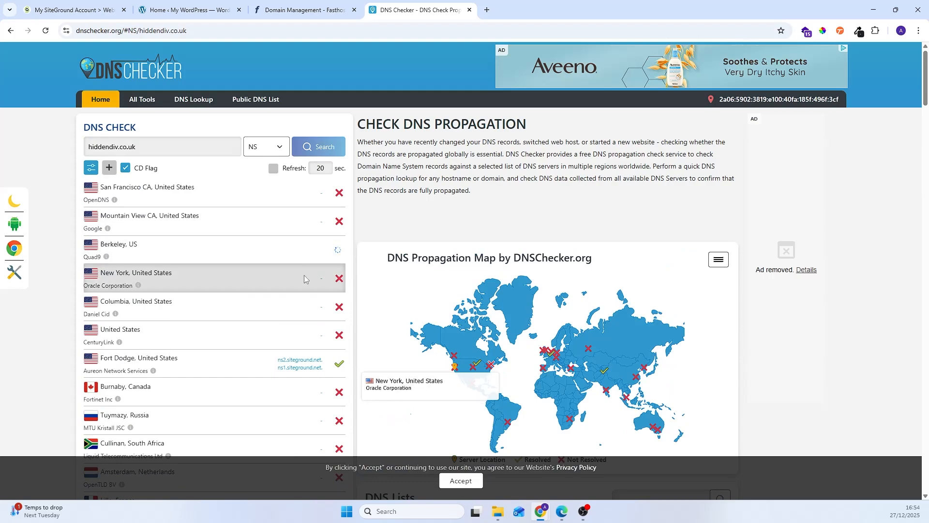
scroll(305, 274, down, 5)
scroll(304, 273, down, 8)
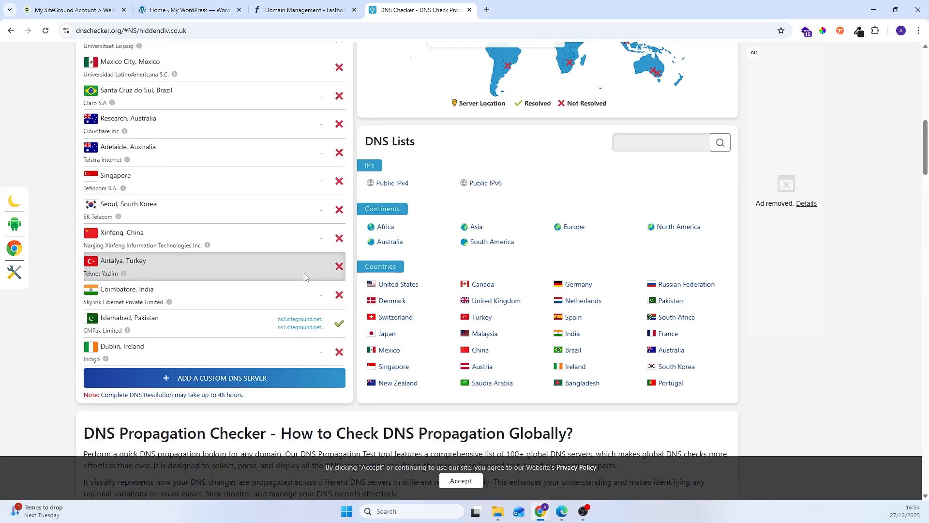
scroll(304, 273, up, 12)
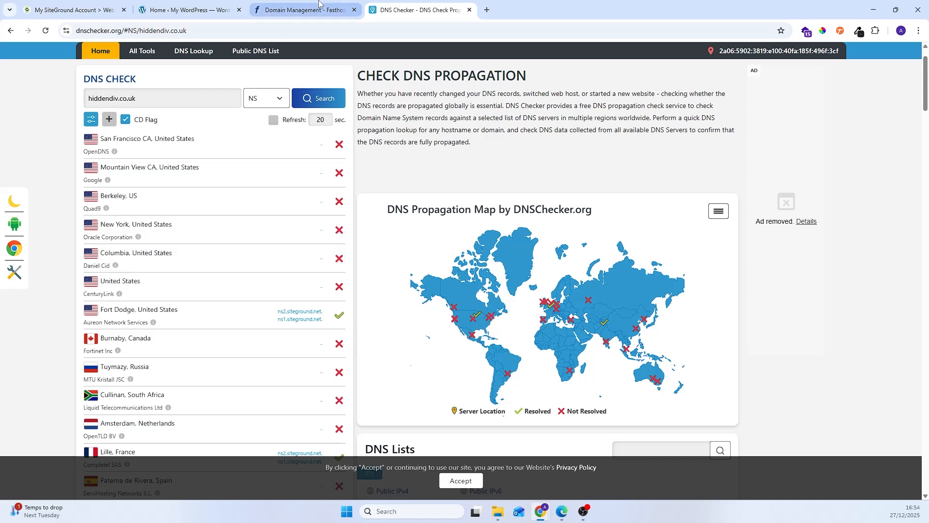
- Switch to the SiteGround account and open the primary domain change for the site hiddend1.sg-host.com
click(77, 7)
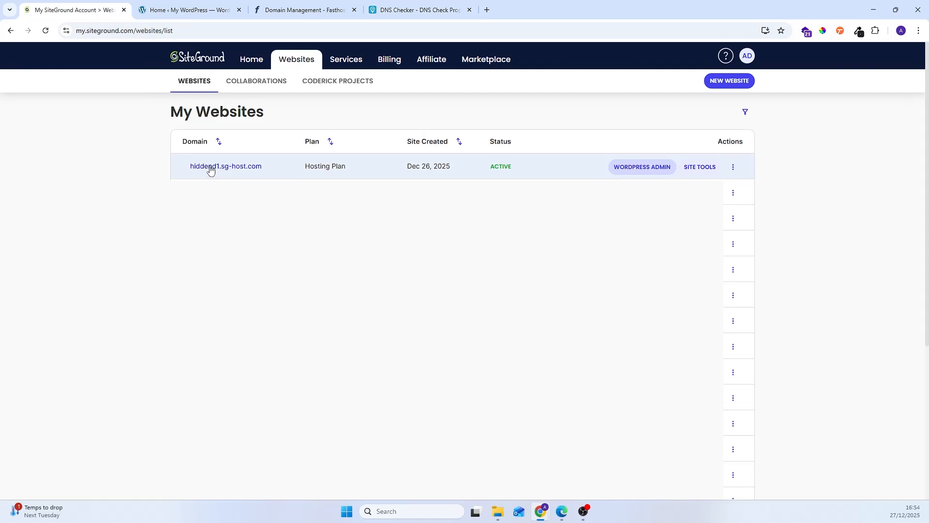
click(734, 168)
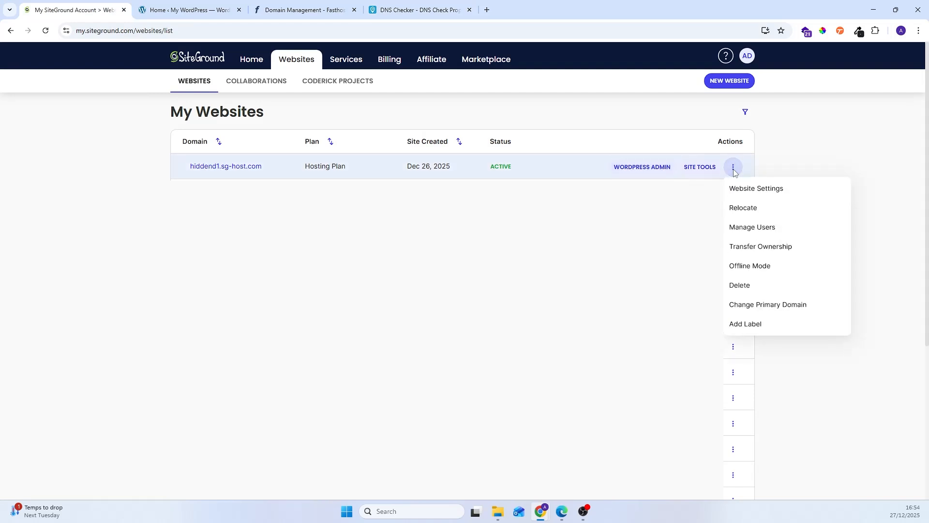
click(764, 306)
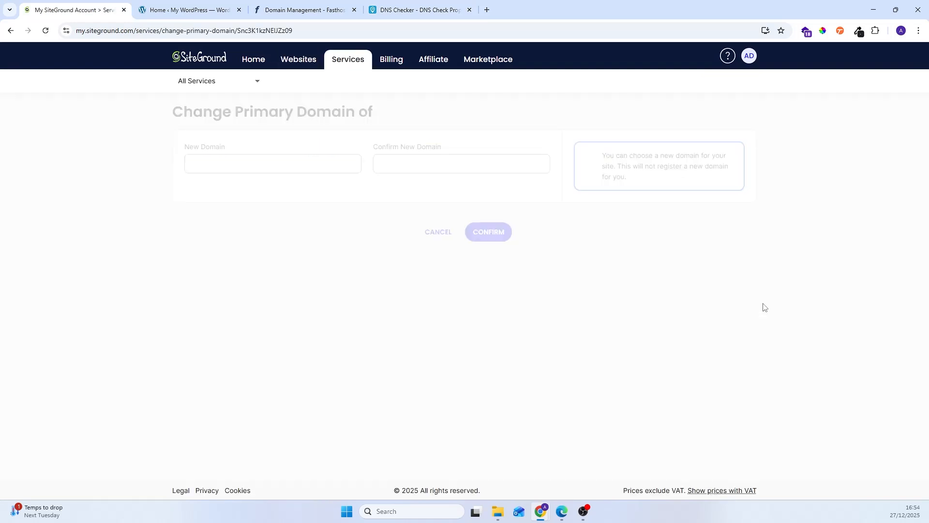
- Enter hiddendiv.co.uk as both the new domain and its confirmation
click(260, 159)
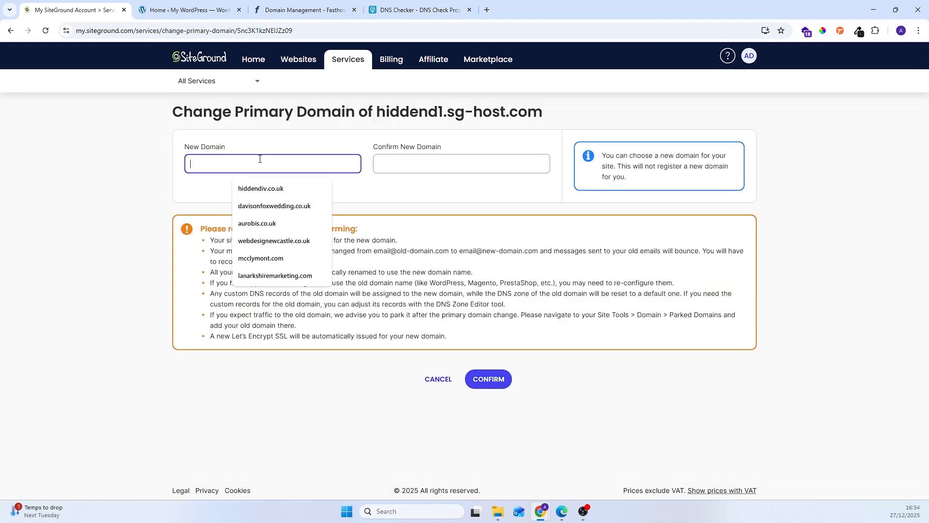
click(281, 188)
click(425, 163)
key(ctrl+v)
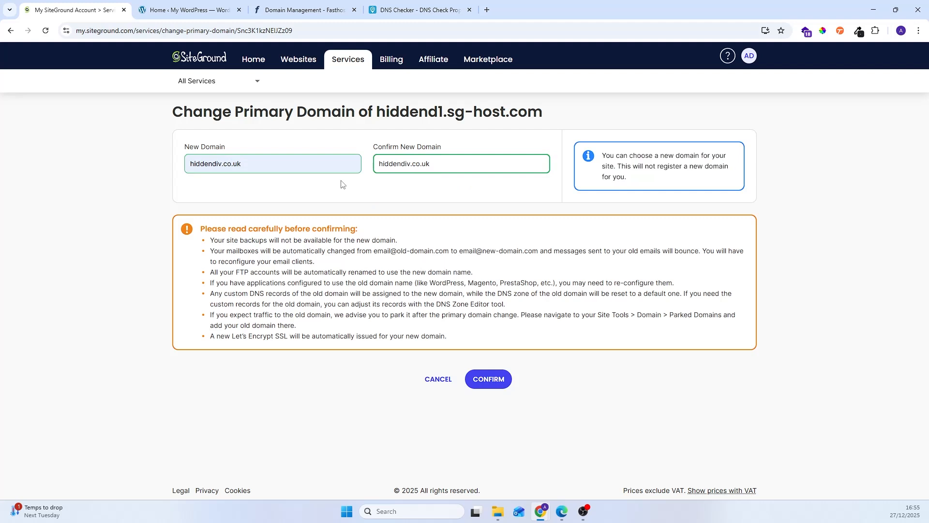
- Confirm the primary domain change to hiddendiv.co.uk and open Site Tools for that website
drag(467, 157, 378, 164)
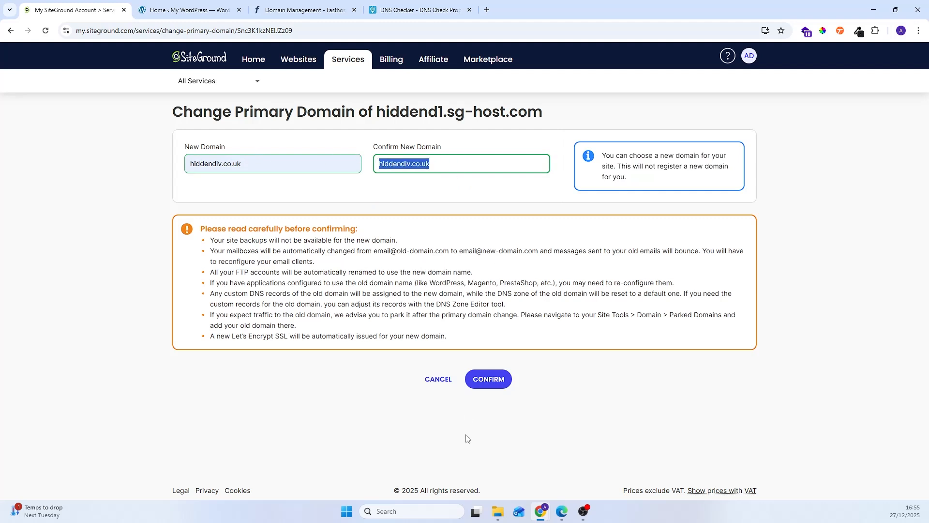
click(494, 380)
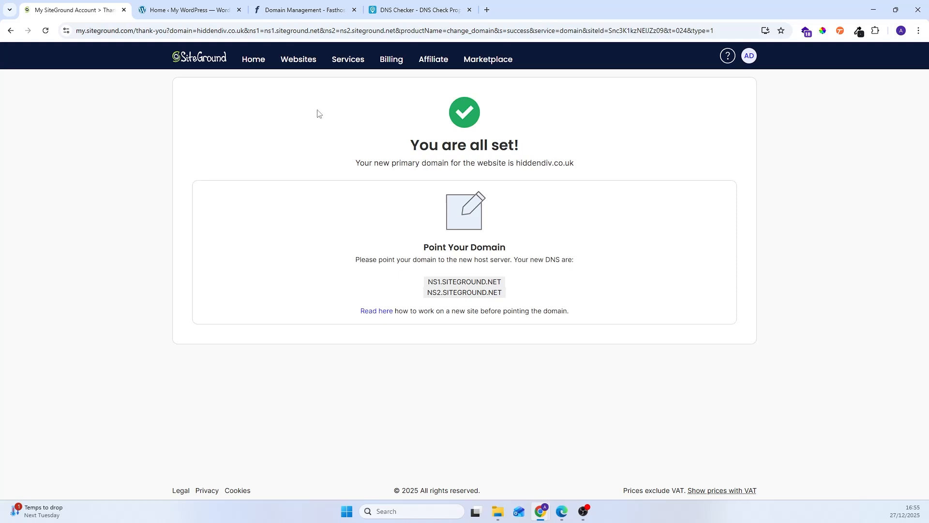
click(298, 64)
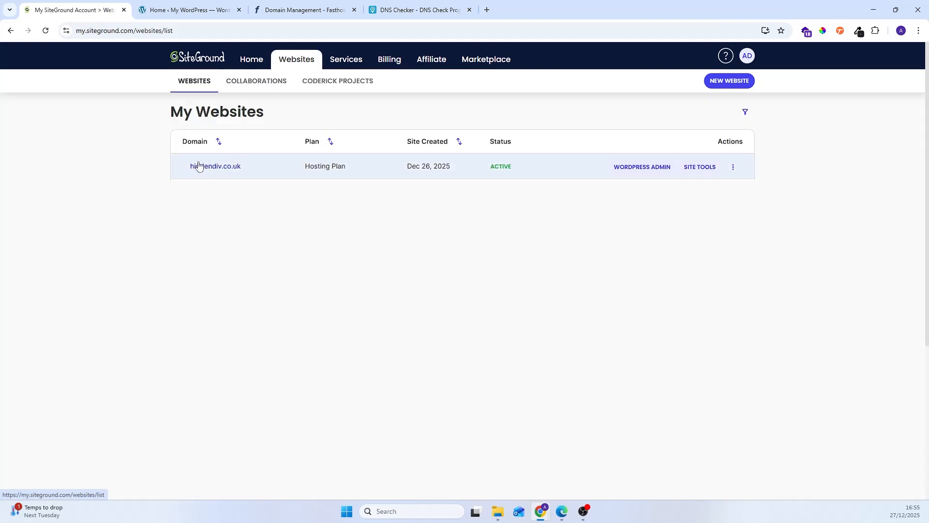
click(705, 170)
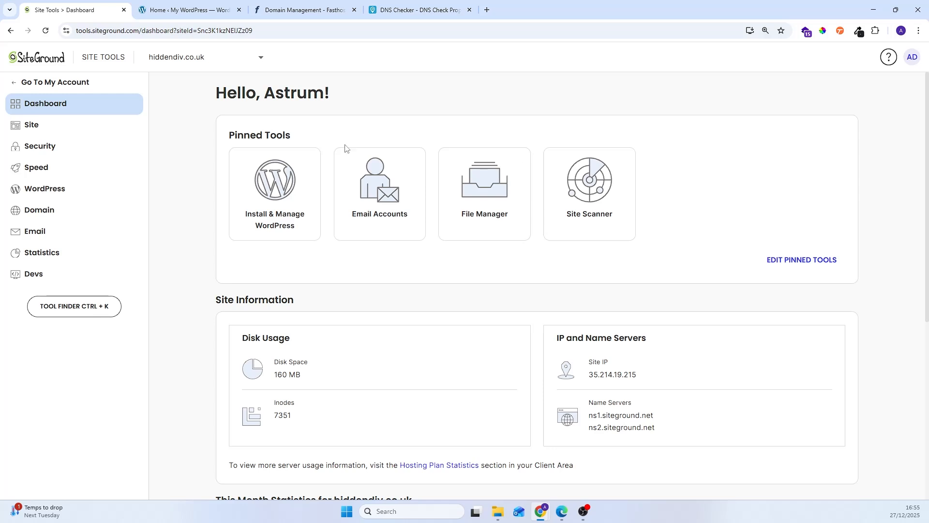
- Install a Let's Encrypt SSL certificate for hiddendiv.co.uk and open the HTTPS Enforce settings
click(57, 170)
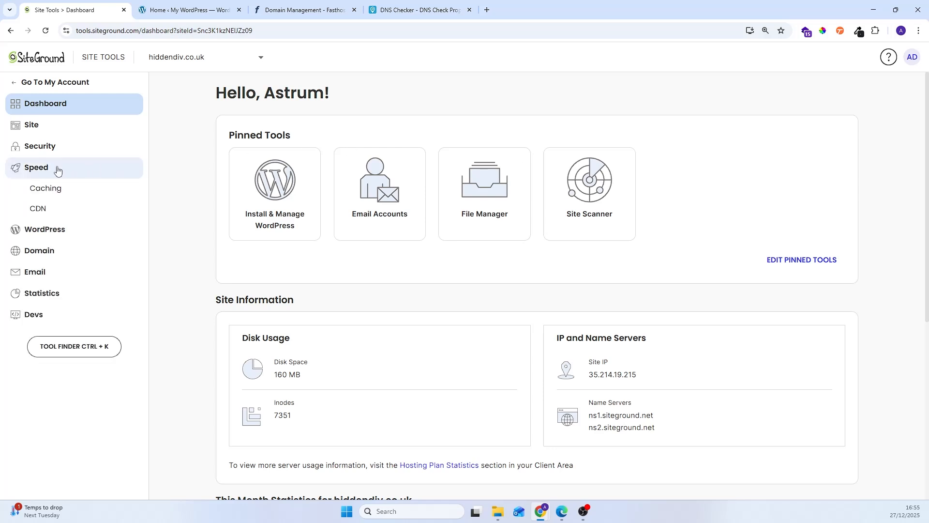
click(43, 146)
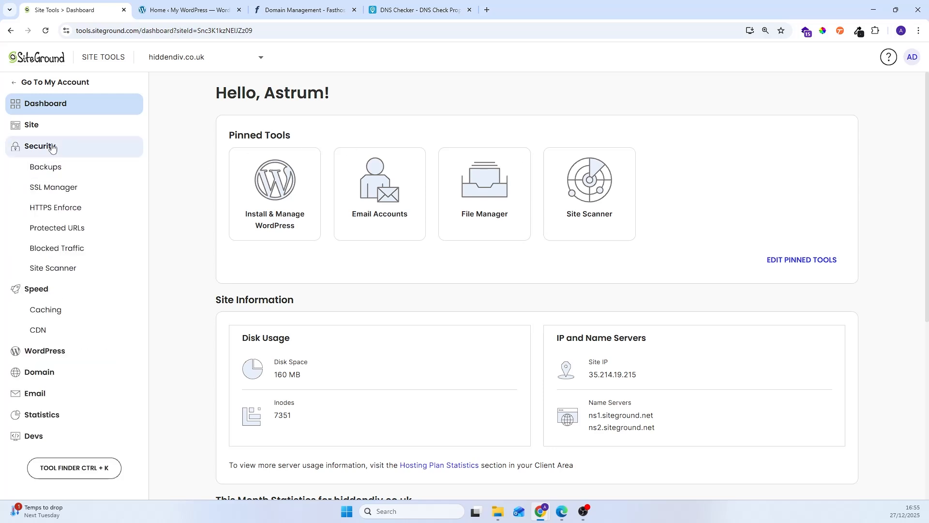
click(66, 191)
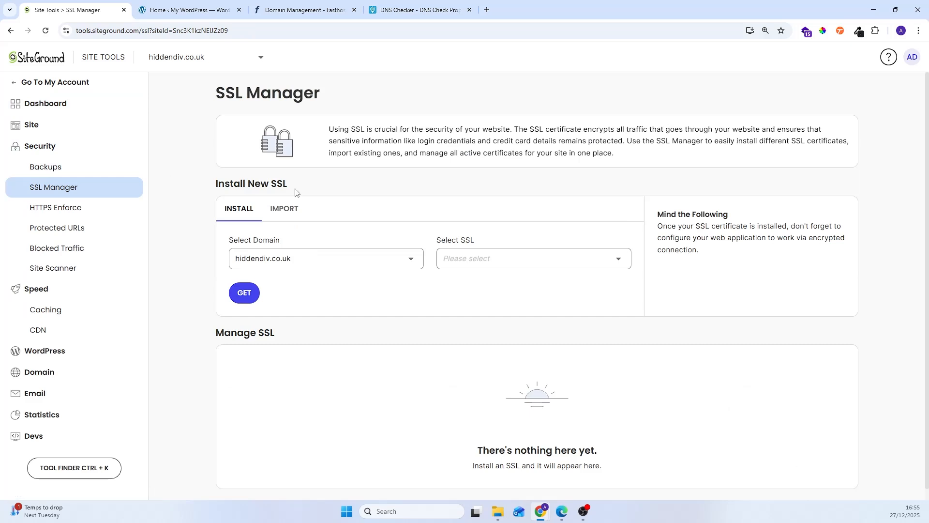
scroll(494, 238, down, 1)
click(494, 240)
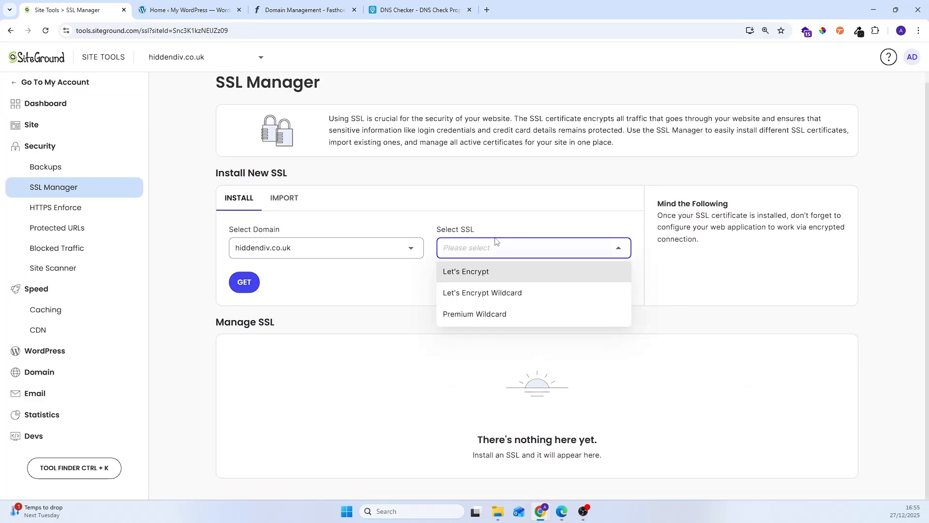
click(470, 273)
click(245, 283)
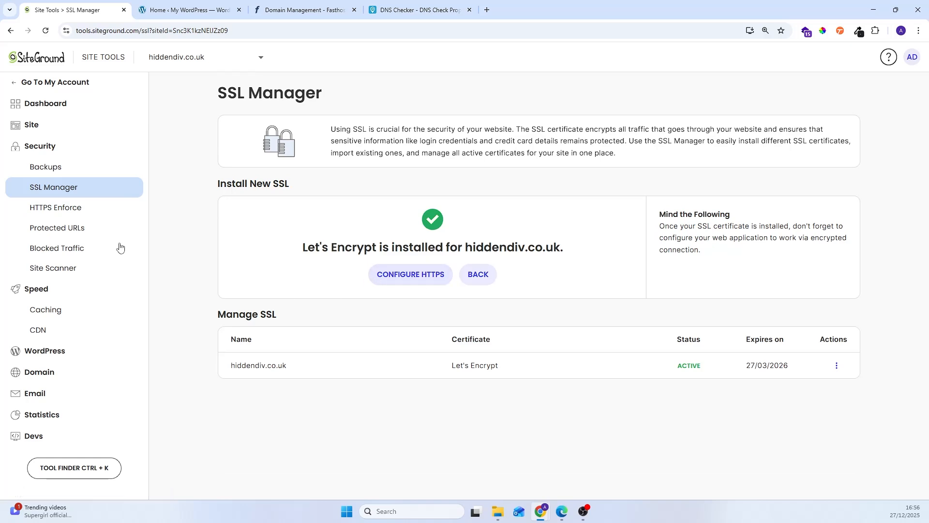
click(72, 208)
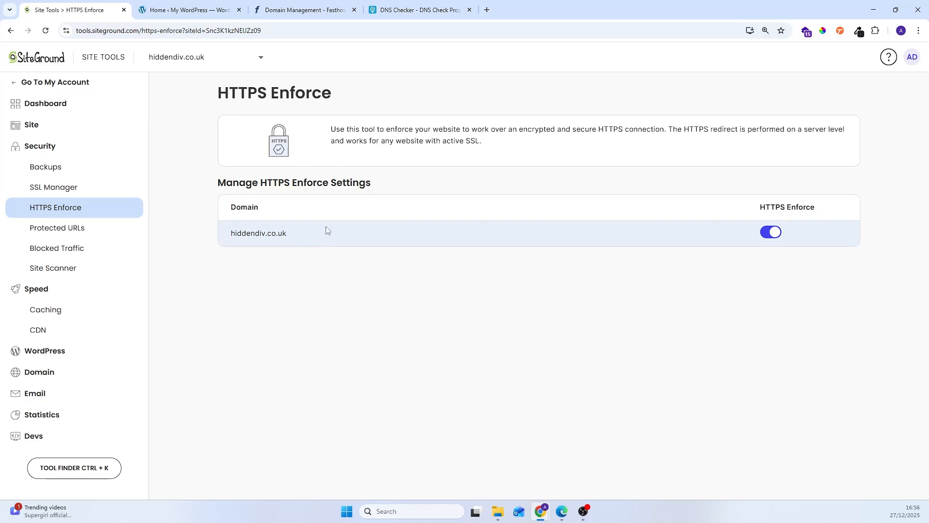
- Log in to the WordPress admin of the hiddendiv.co.uk installation from Site Tools
click(46, 359)
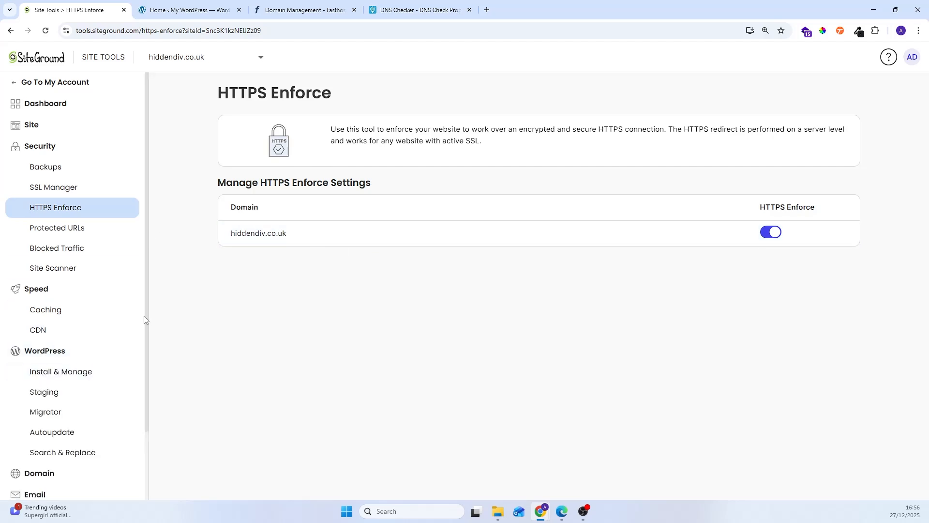
click(59, 380)
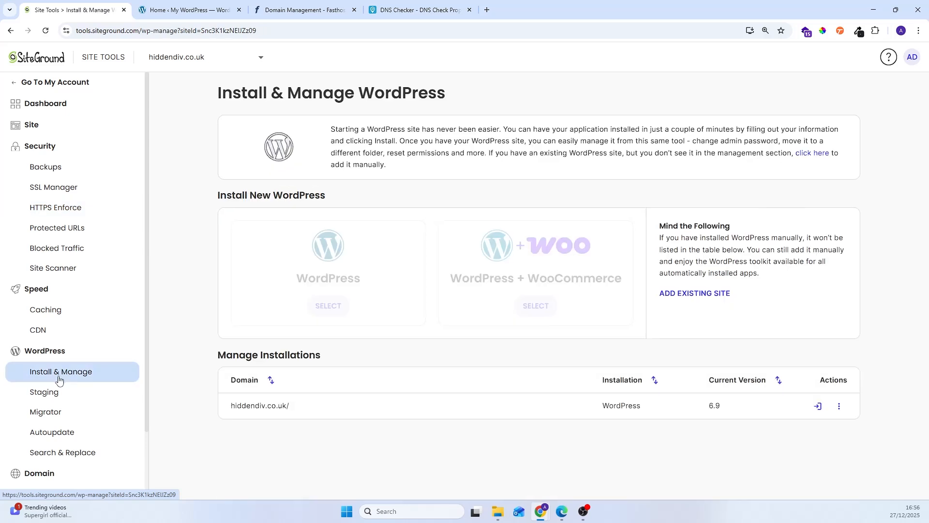
click(818, 407)
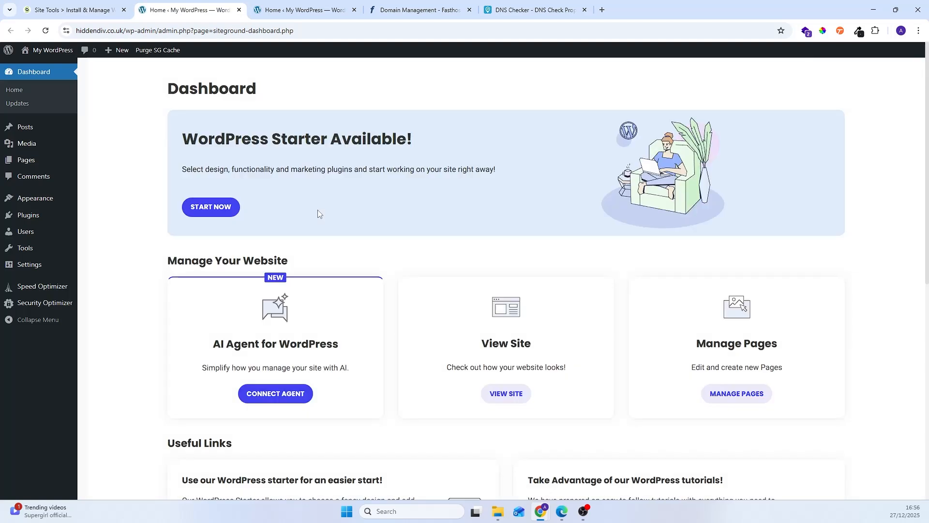
- Search the plugin directory for "better search and replace", and install and activate the Better Search Replace plugin
mouse_move(73, 218)
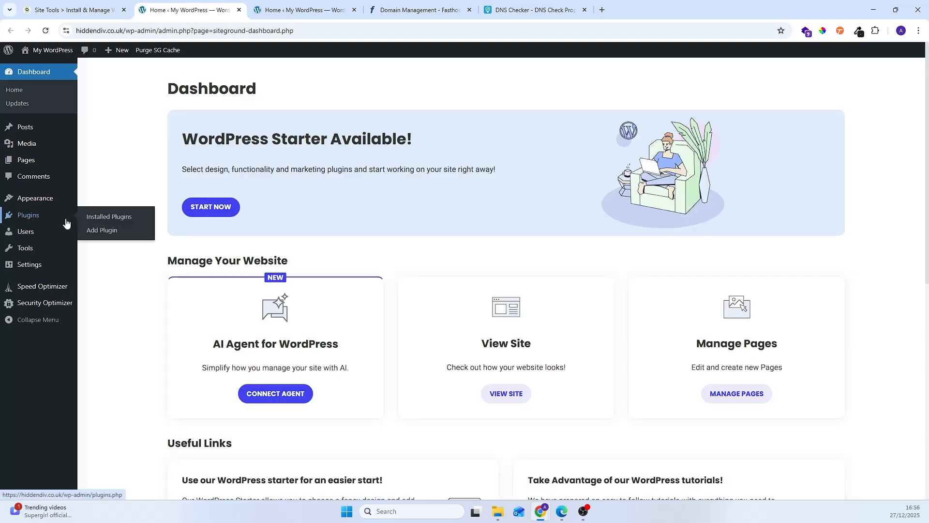
click(24, 215)
click(155, 77)
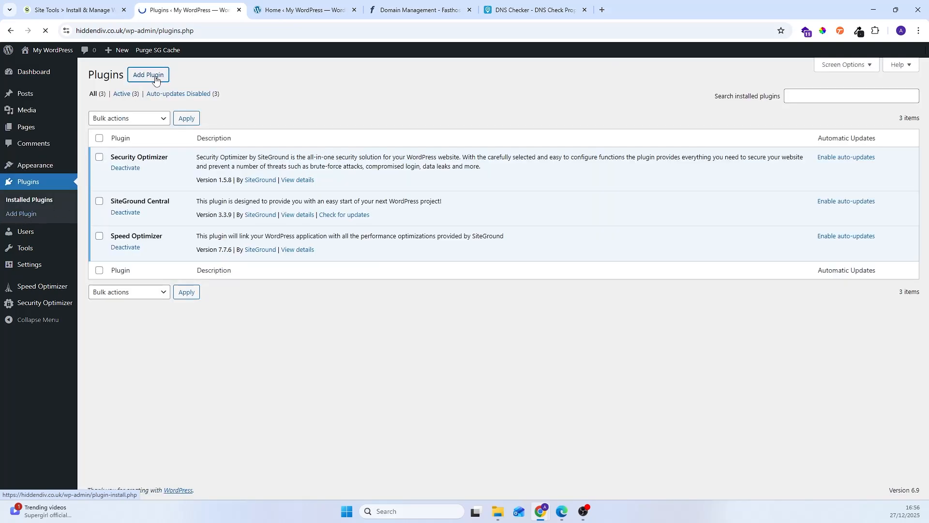
click(800, 114)
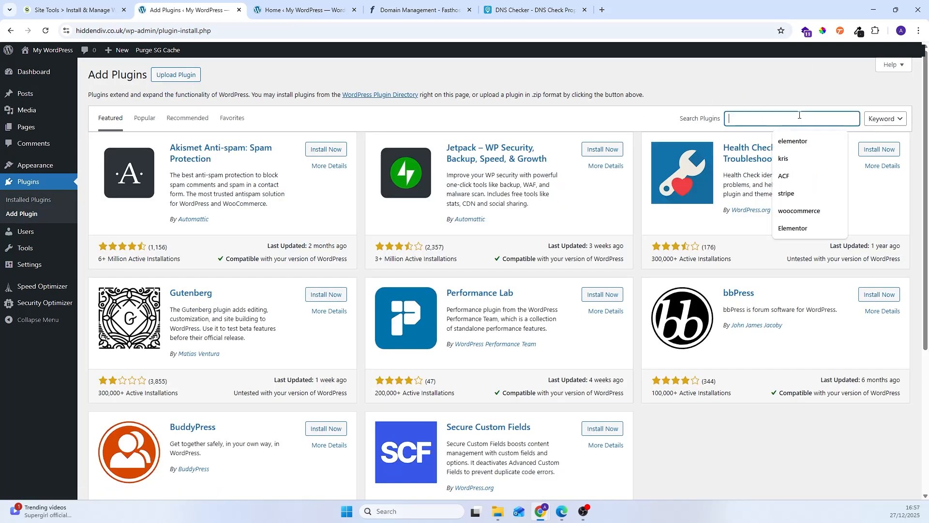
text(bette)
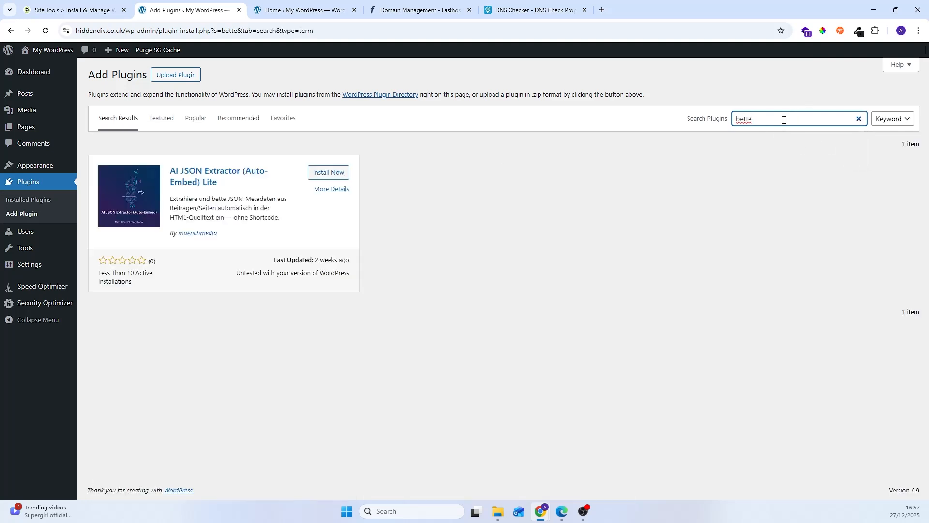
text(r search)
key(BackSpace)
text(ch and replace)
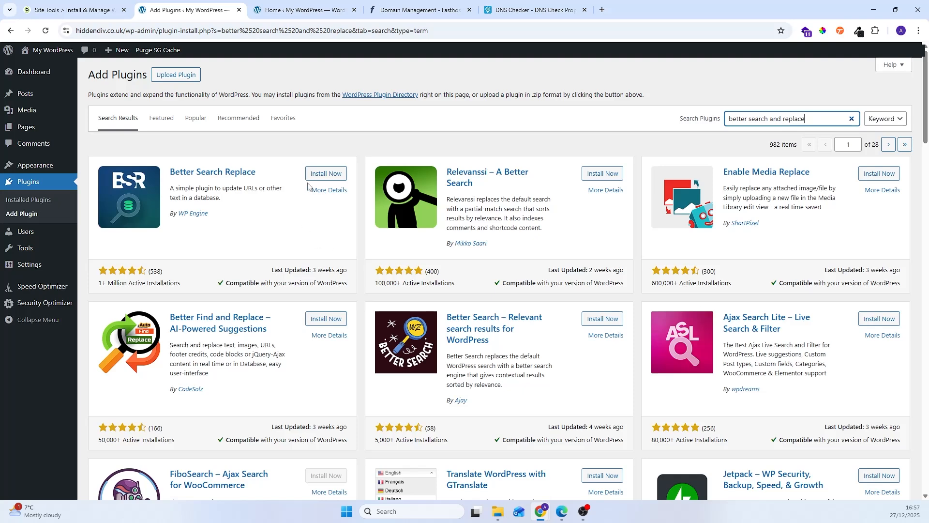
click(317, 175)
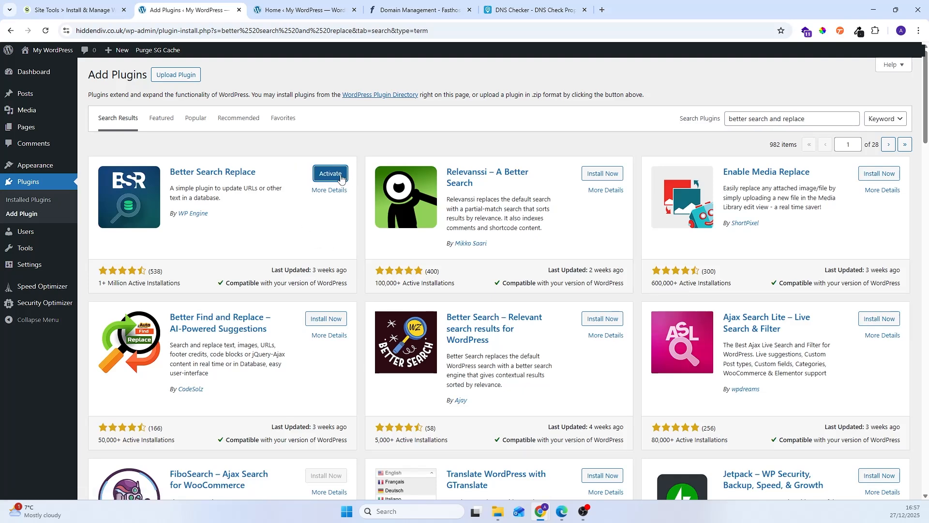
click(329, 176)
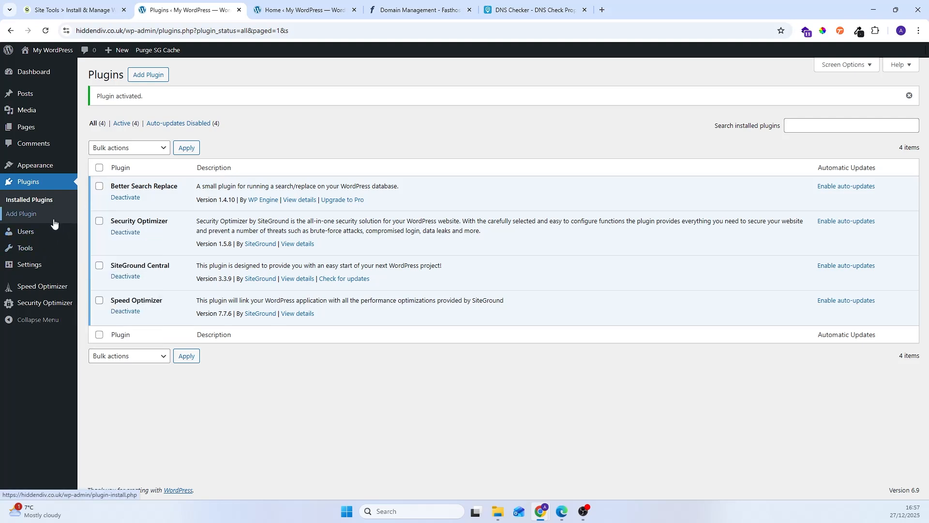
- Open Better Search Replace and enter hiddend.sg-host.com as the search text and hiddendiv.co.uk as the replacement
mouse_move(26, 249)
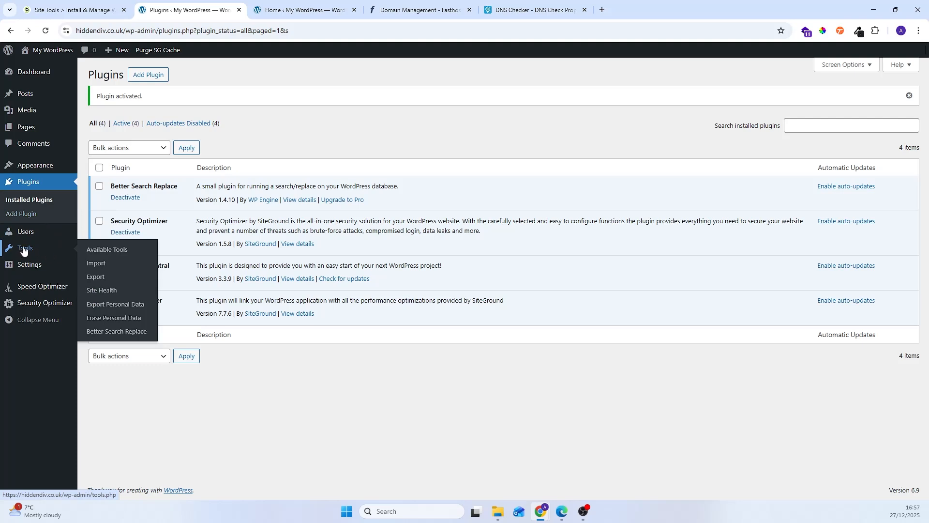
click(114, 334)
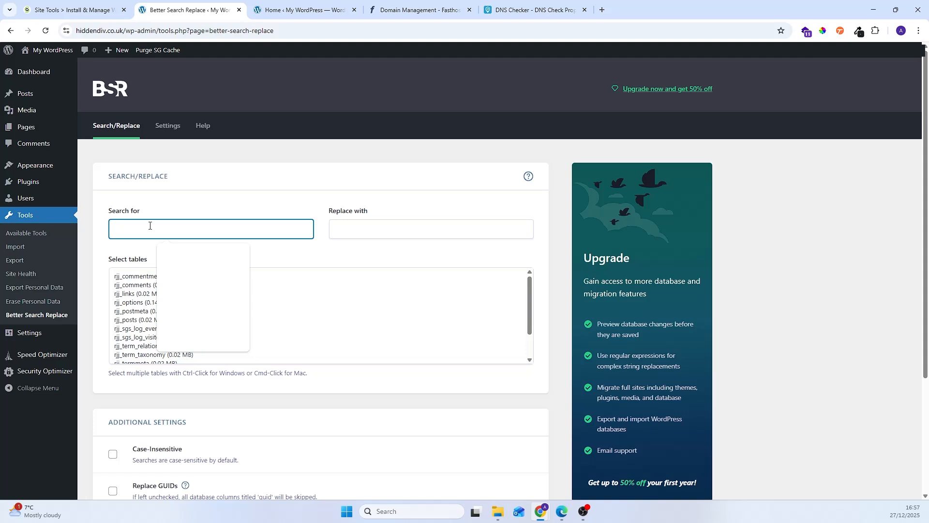
text(hid)
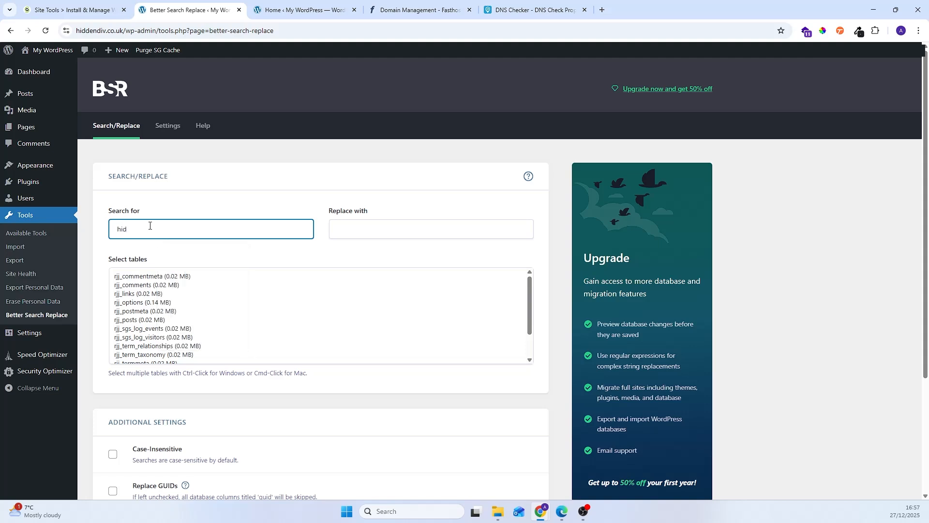
text(dend.sg-host.com)
click(364, 224)
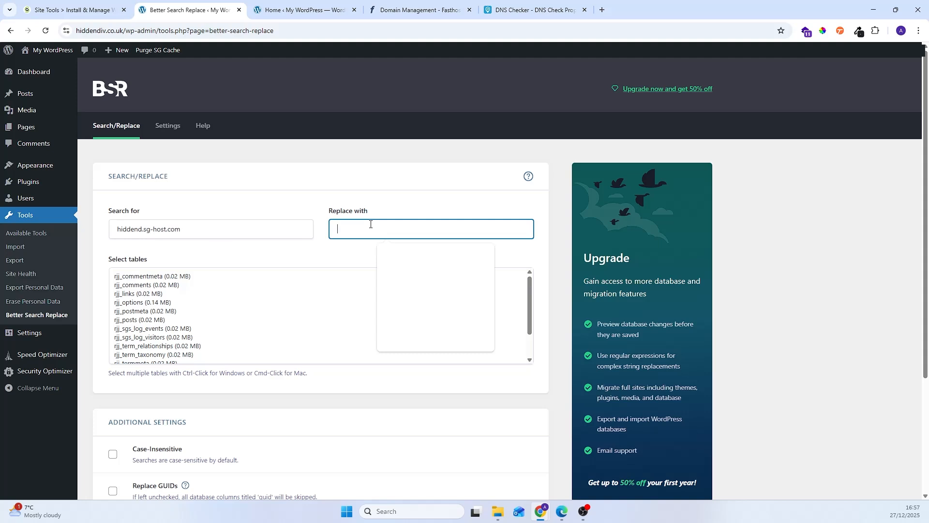
text(hidden)
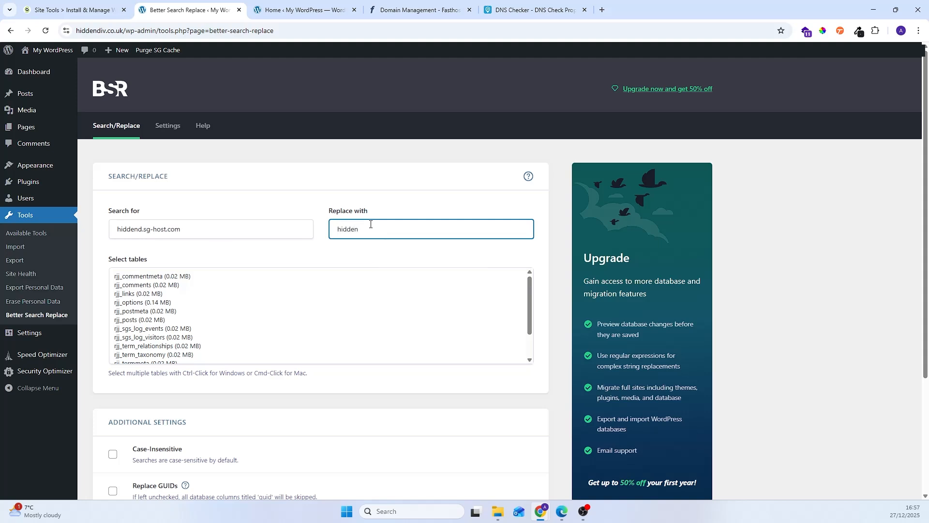
text(div.co.uk)
- Select all database tables from rjj_commentmeta to rjj_users and run the search and replace as a dry run
click(160, 276)
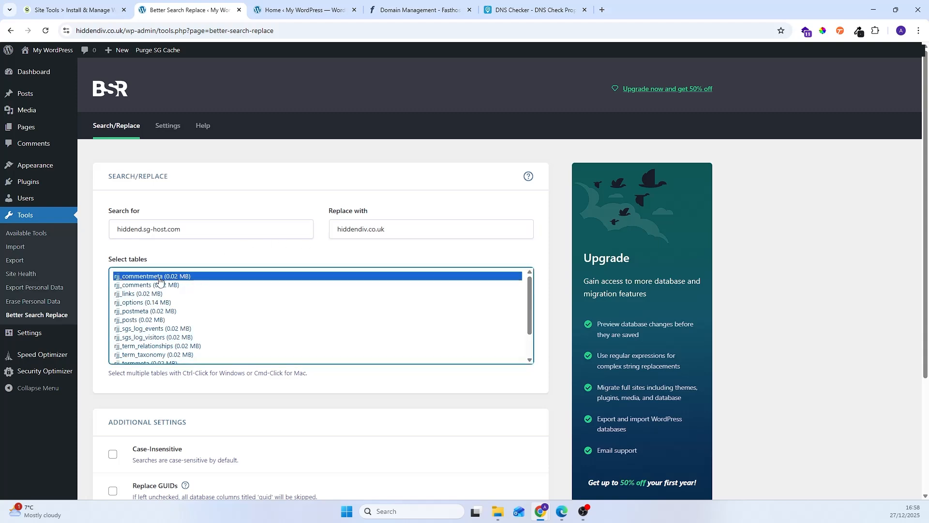
scroll(202, 296, down, 2)
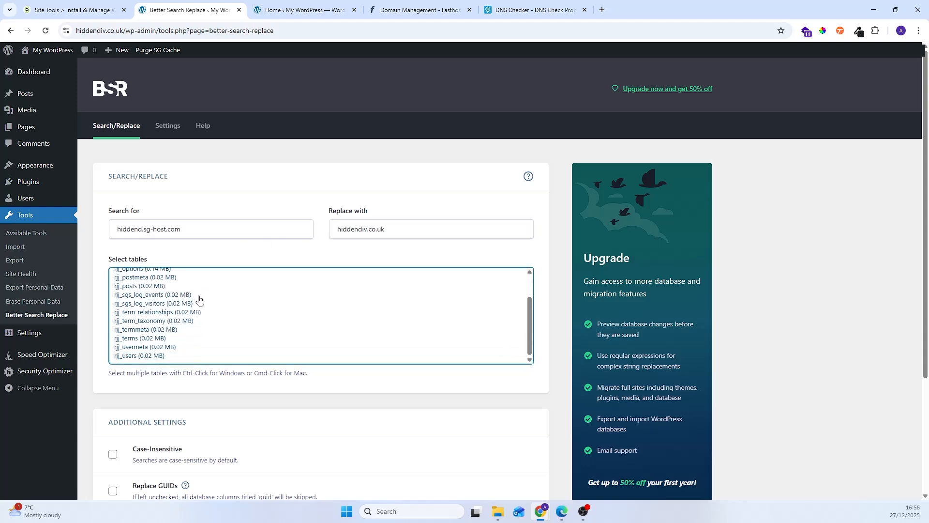
shift+click(138, 356)
scroll(145, 360, down, 3)
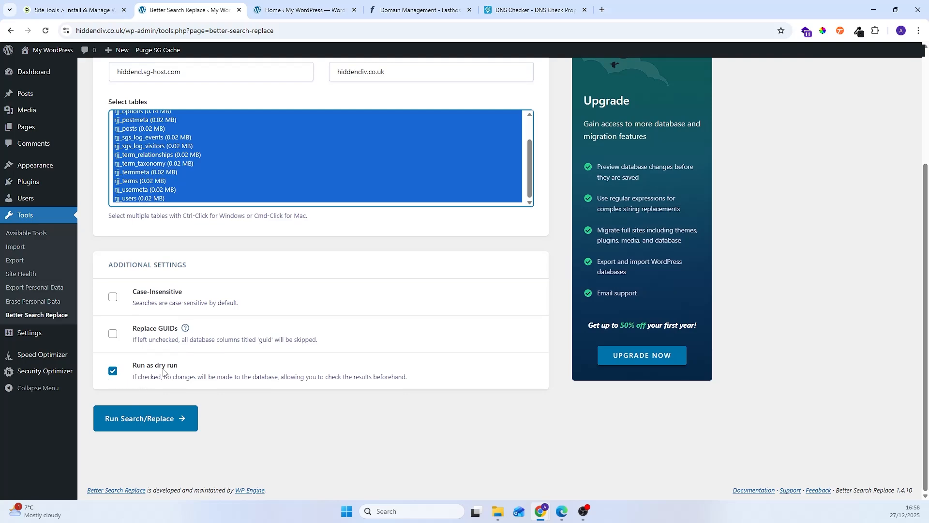
click(141, 422)
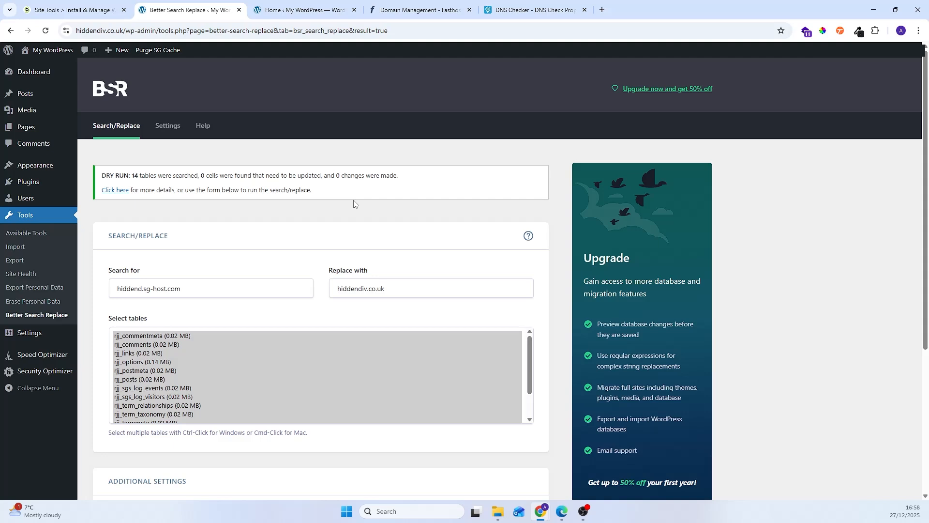
- Correct the search text to hiddend1.sg-host.com and repeat the dry run
click(143, 288)
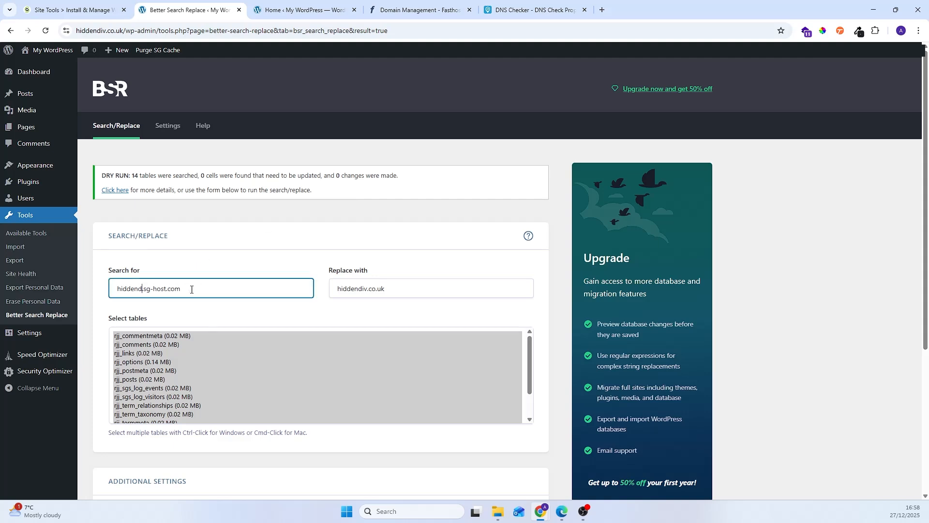
text(1)
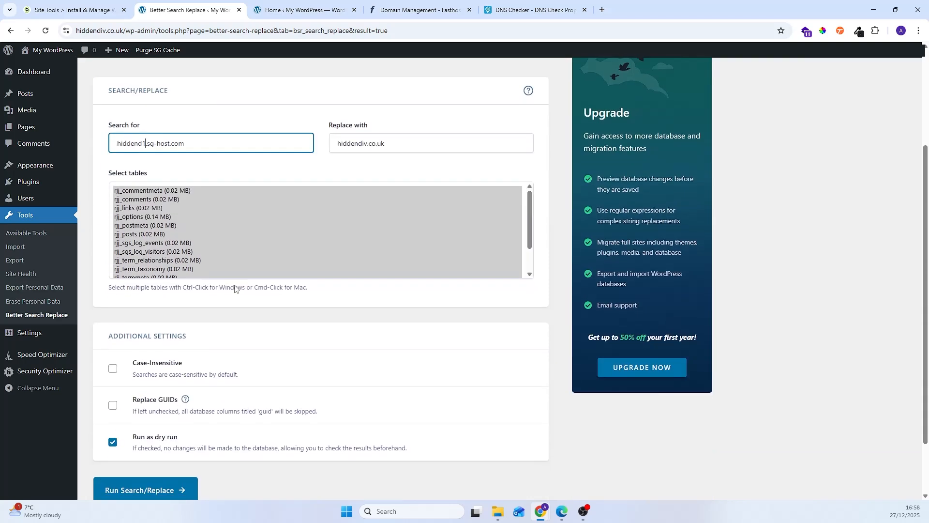
scroll(234, 289, down, 3)
click(159, 490)
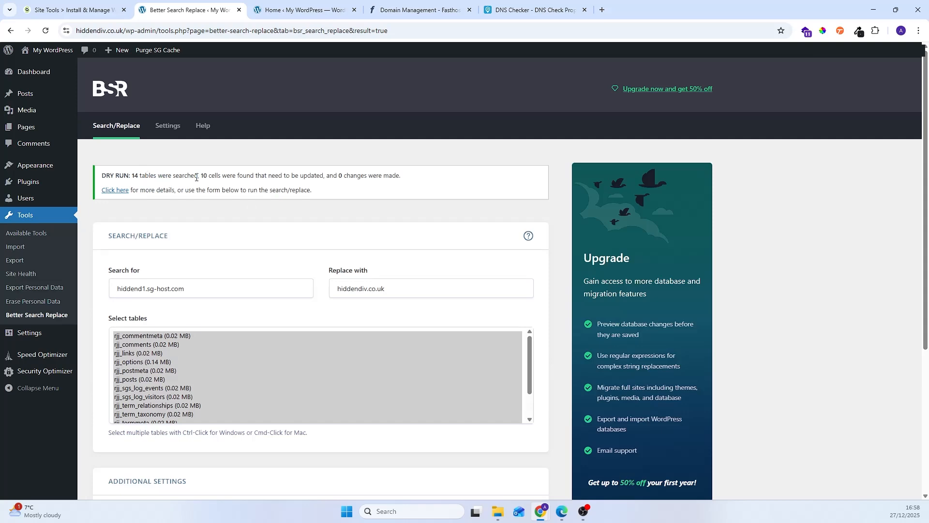
- Turn off the dry run option and run the search and replace on all selected tables to apply the URL changes
drag(203, 176, 324, 176)
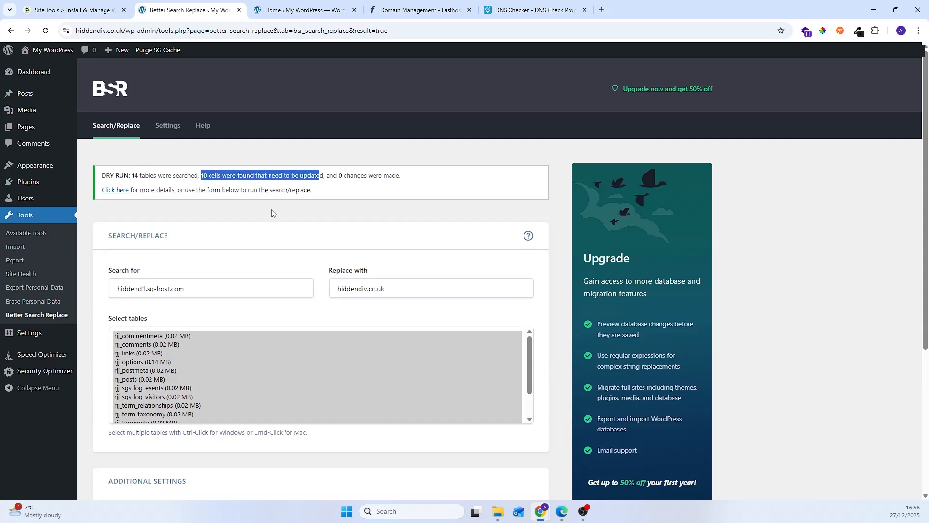
scroll(195, 214, down, 3)
scroll(245, 224, down, 2)
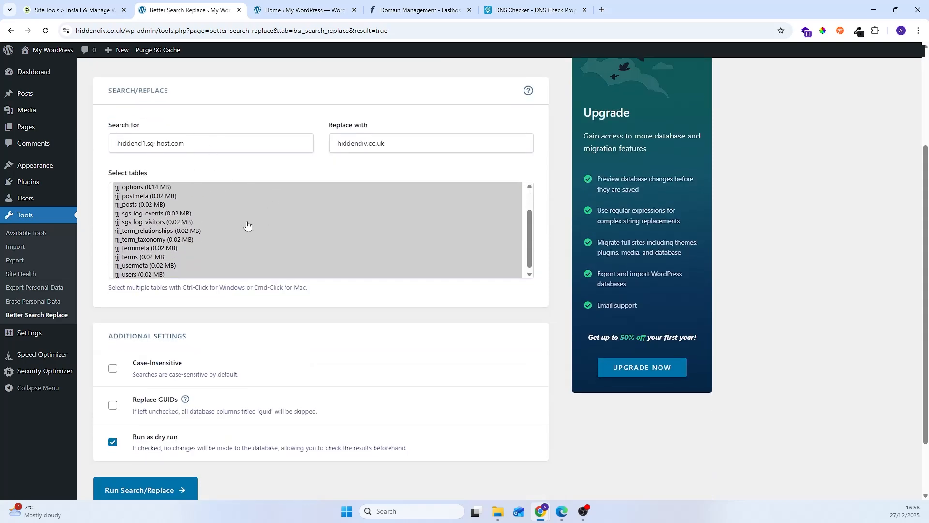
scroll(271, 324, down, 2)
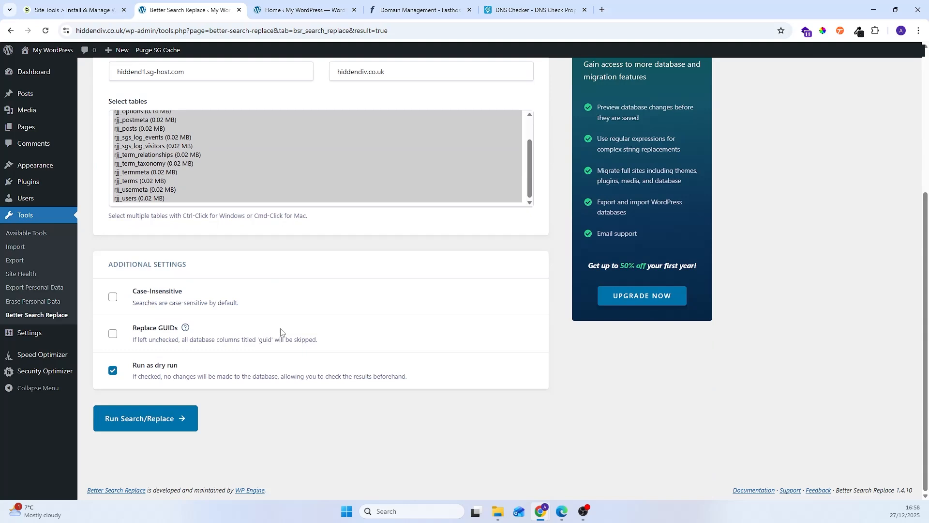
click(112, 371)
click(164, 420)
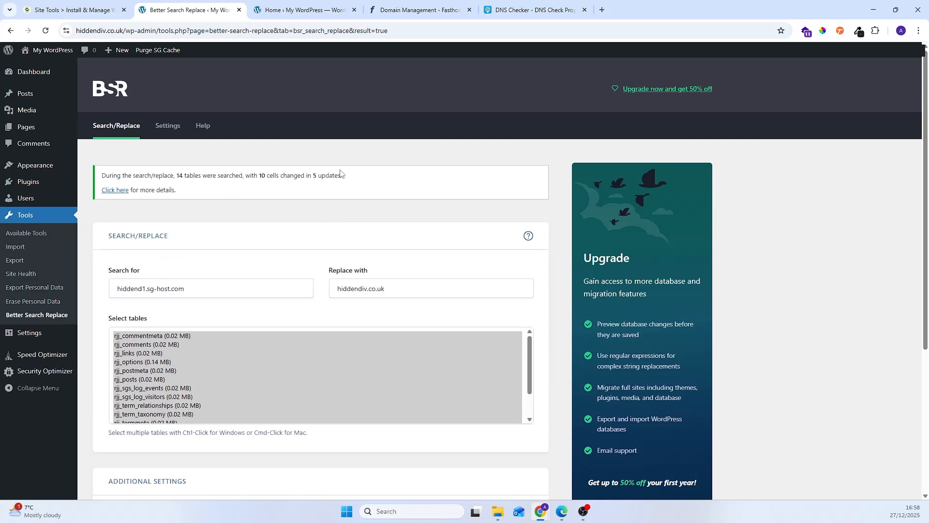
scroll(338, 177, down, 5)
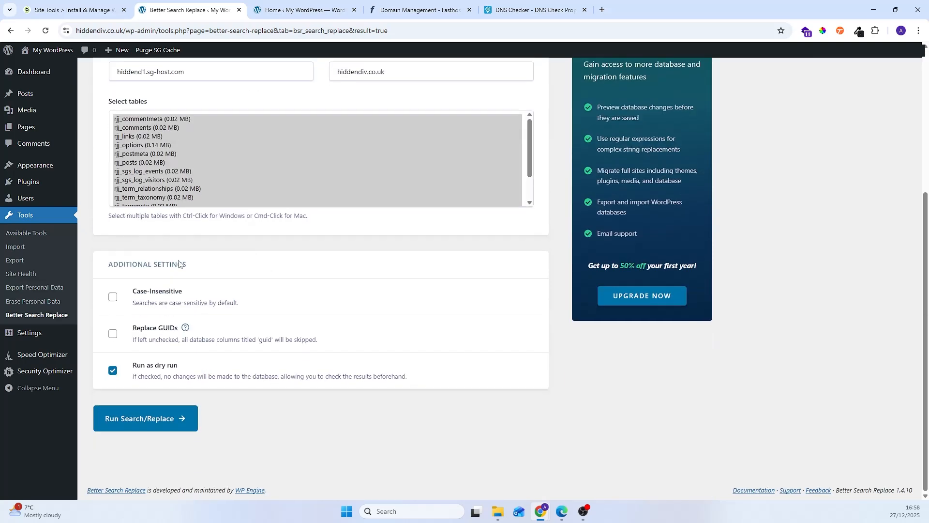
- Open the WordPress permalink settings and save them with the Post name structure kept selected
mouse_move(34, 332)
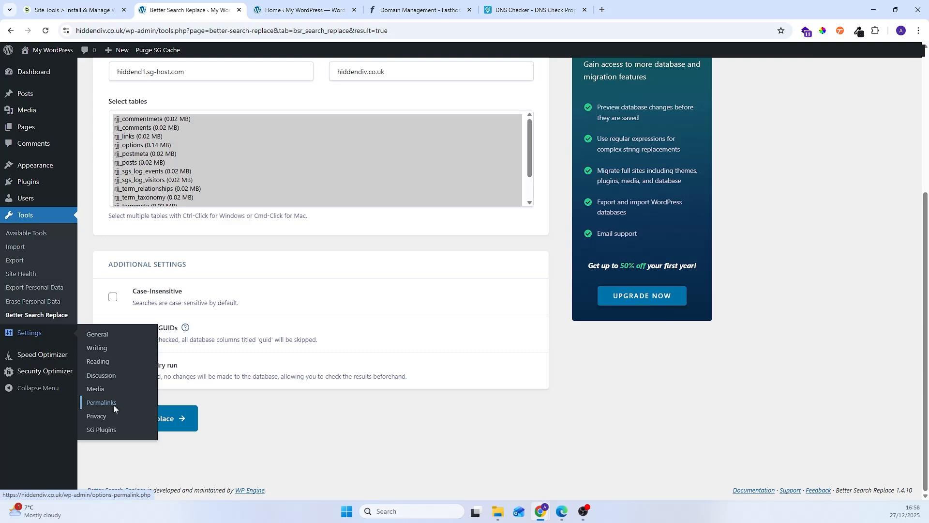
click(101, 403)
scroll(195, 347, down, 2)
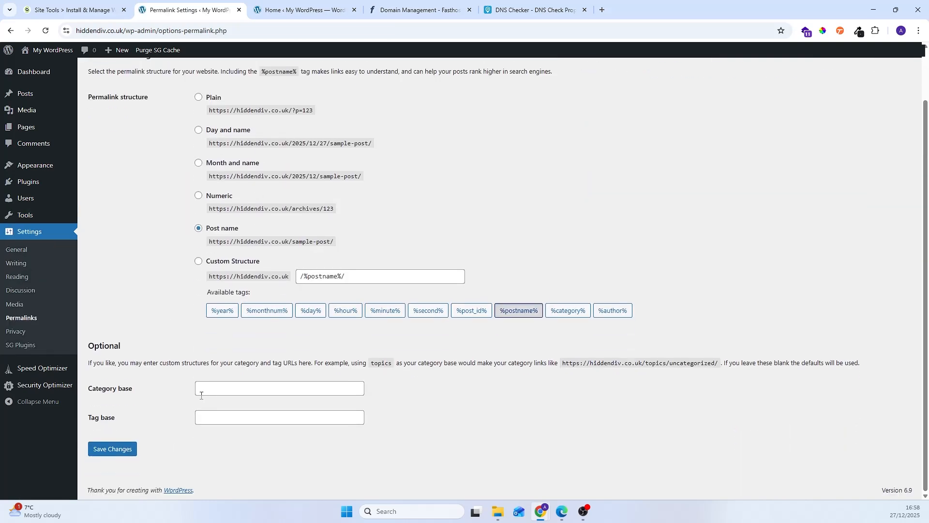
click(110, 451)
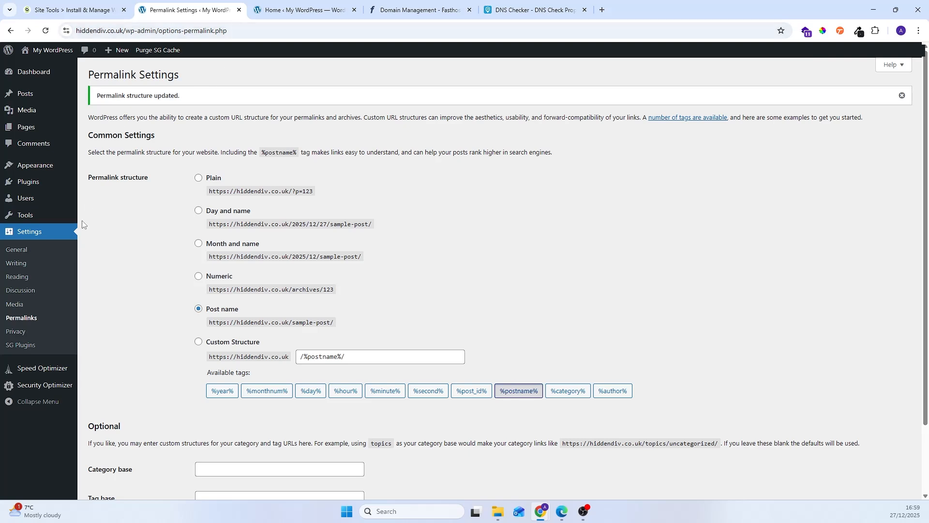
mouse_move(73, 222)
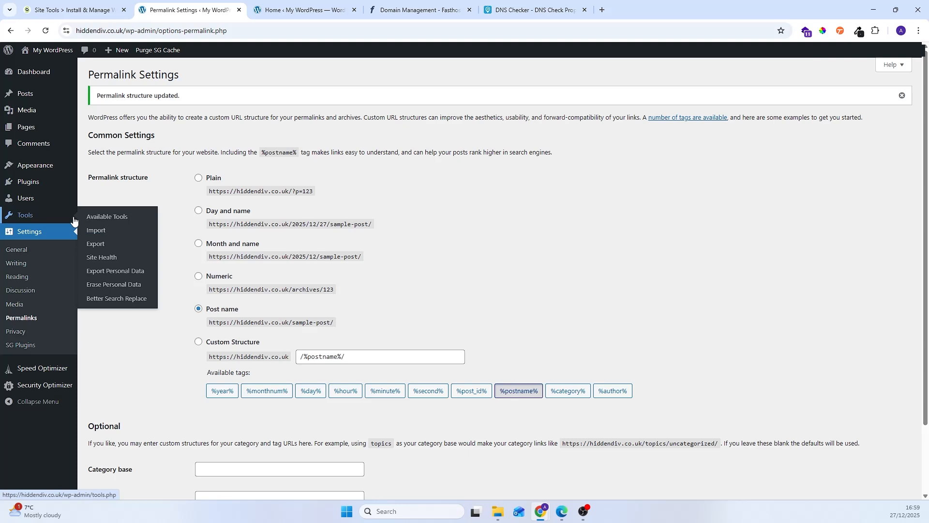